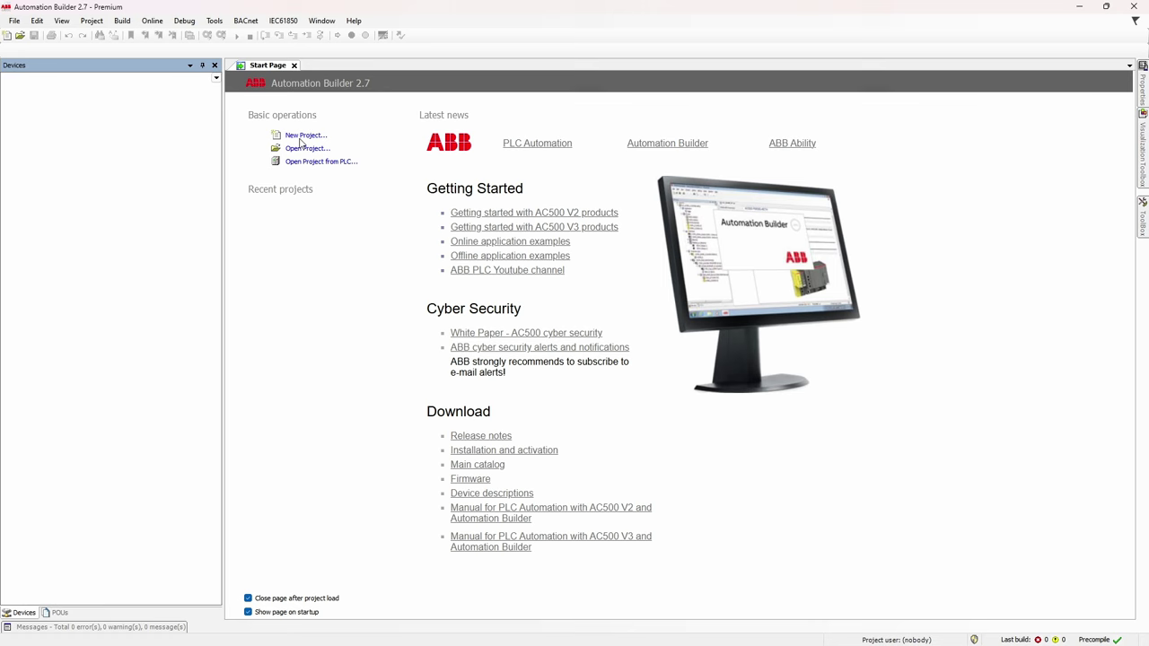
Start a new project named HeatingSubstation using the AC500 project template.
click(302, 136)
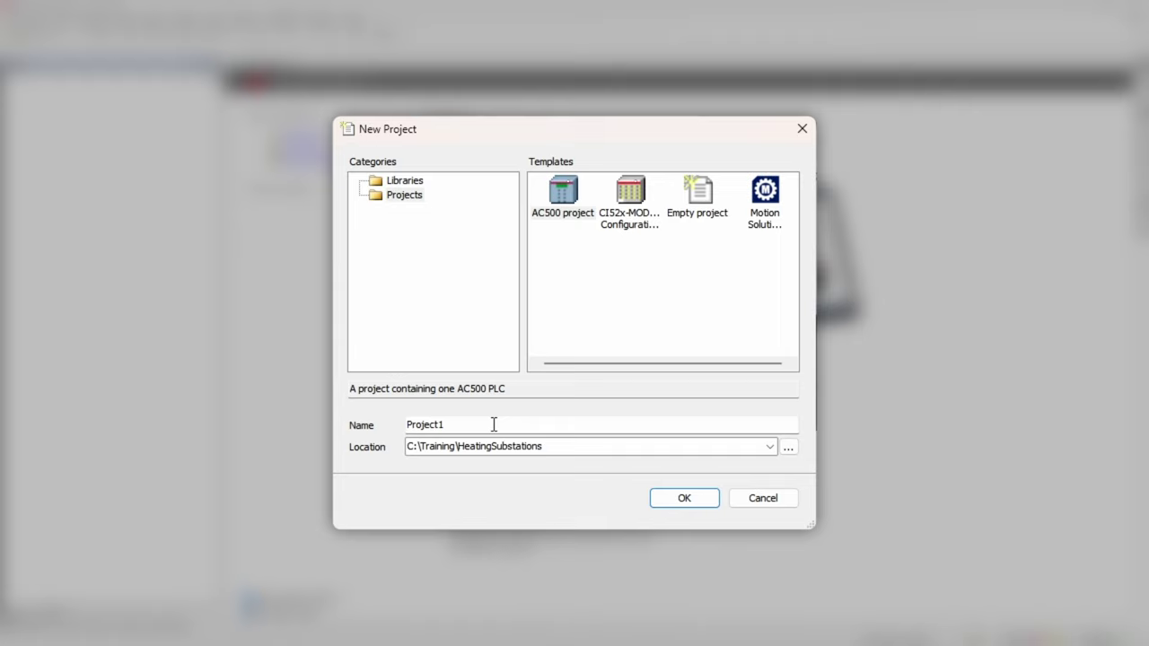
double_click(521, 387)
text(HeatingS)
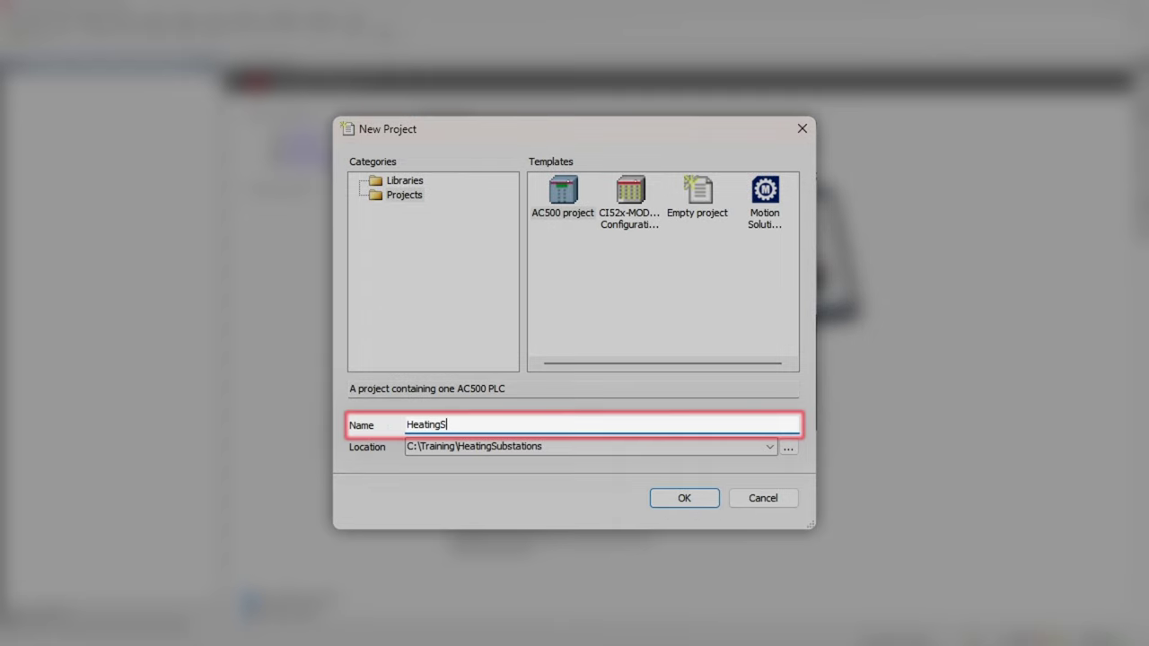
text(ubstation)
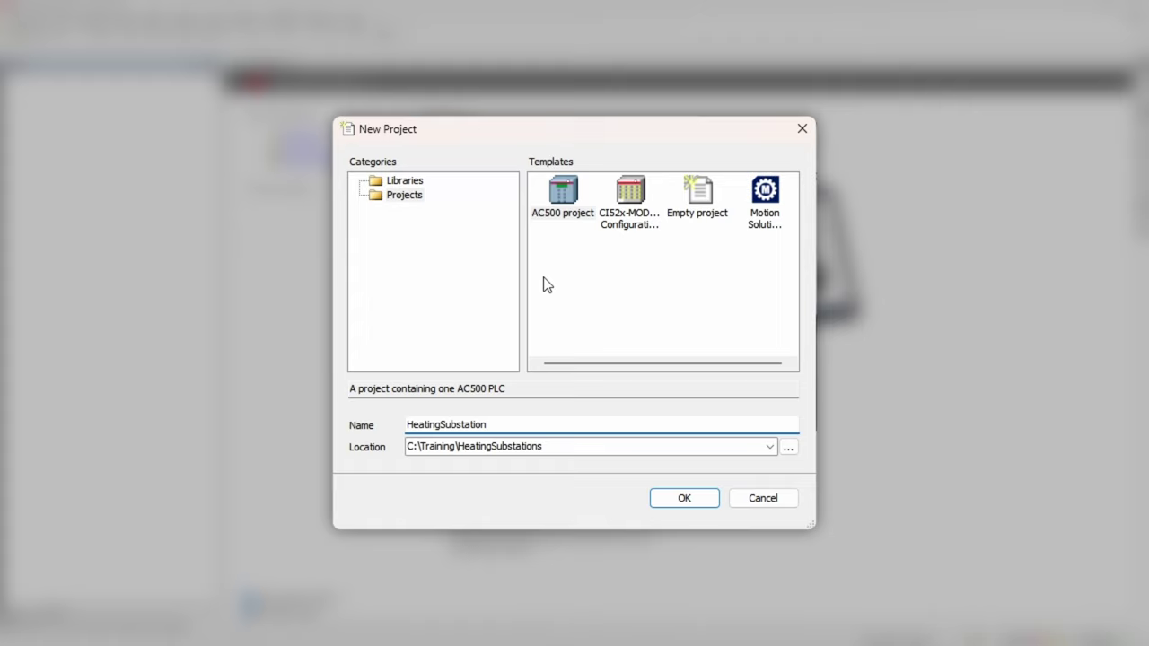
click(571, 210)
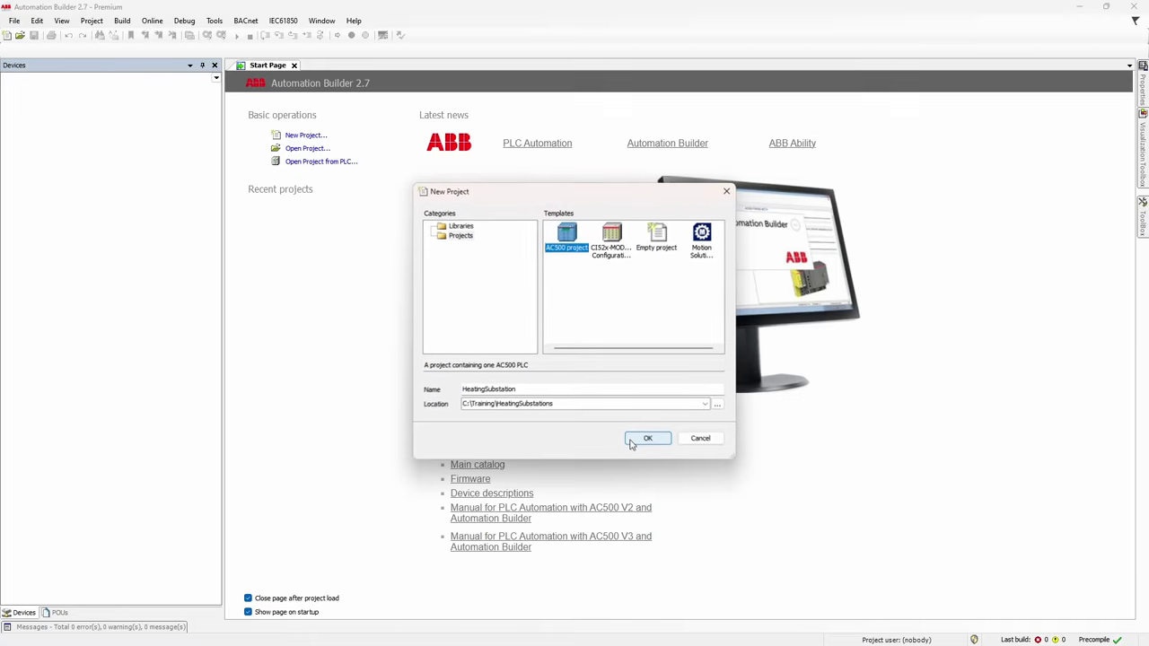
Create the project and browse the AC500-eCo PLC catalogue to the PM5072-T-2ETH.
click(684, 499)
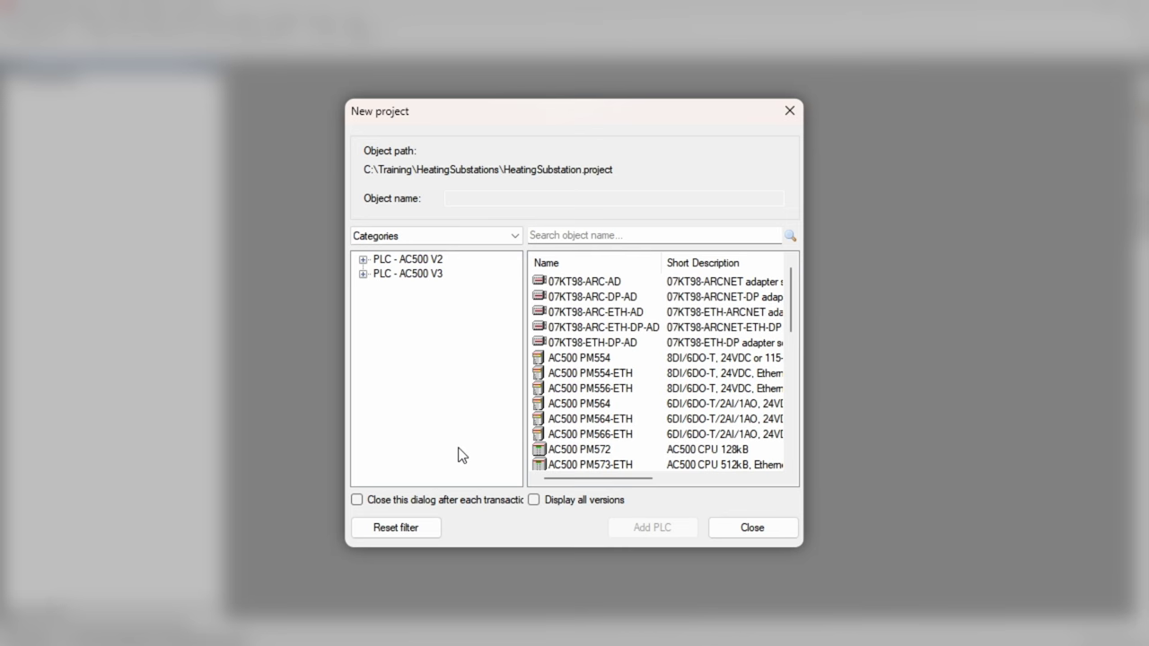
click(362, 274)
click(421, 302)
click(591, 375)
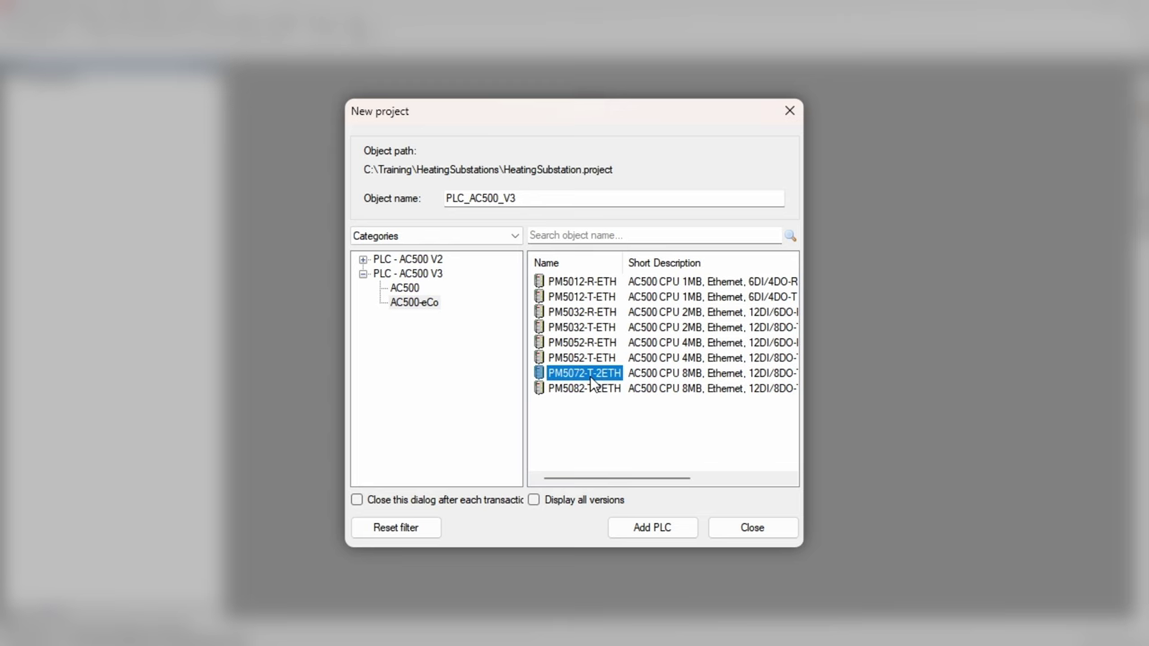
click(396, 527)
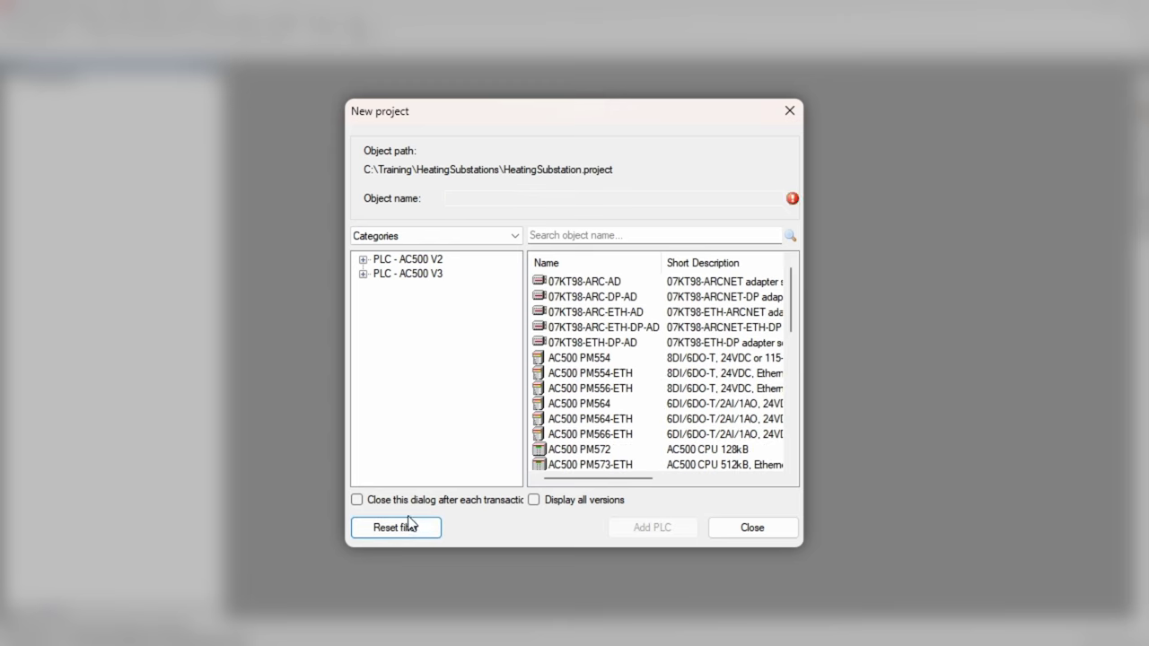
Search the PLC list for 'pm50' and add the PM5072-T-2ETH named A1.
click(553, 236)
text(pm507)
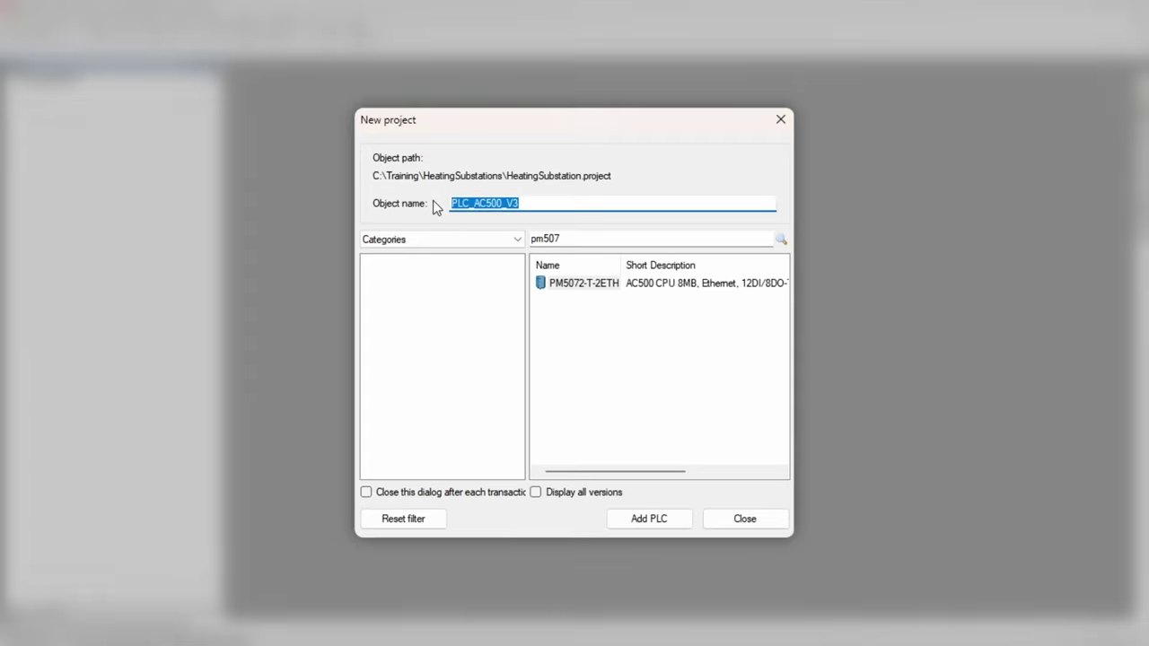
text(A1)
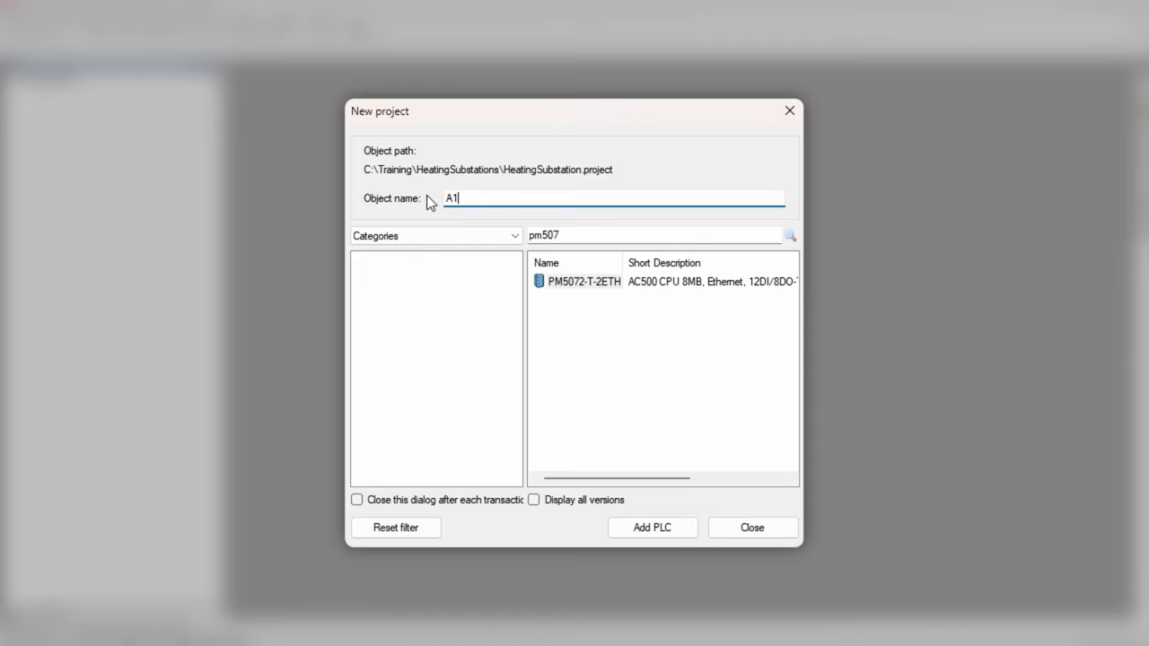
click(647, 527)
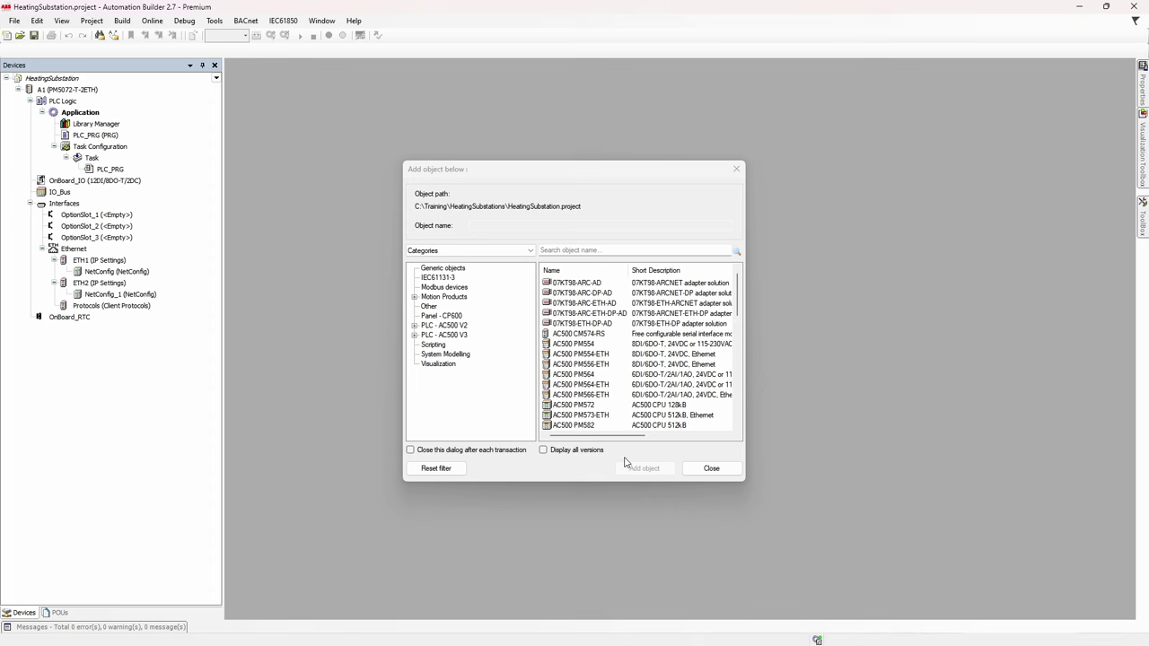
Dismiss the device catalogue and select the first empty option slot of A1.
click(703, 470)
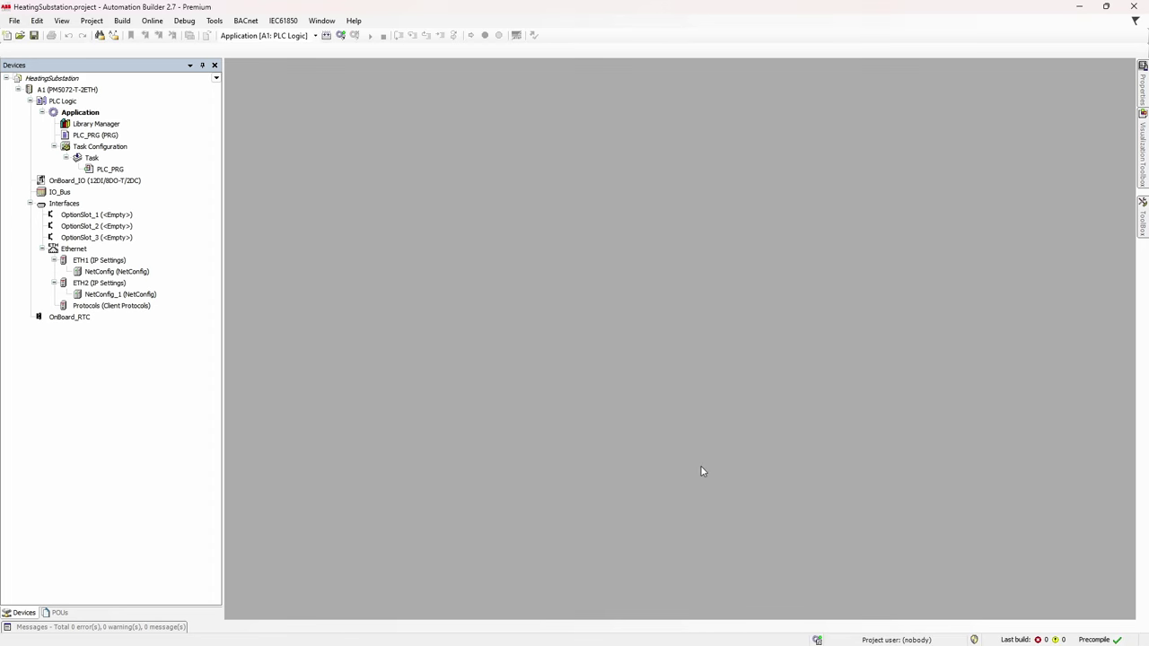
click(157, 450)
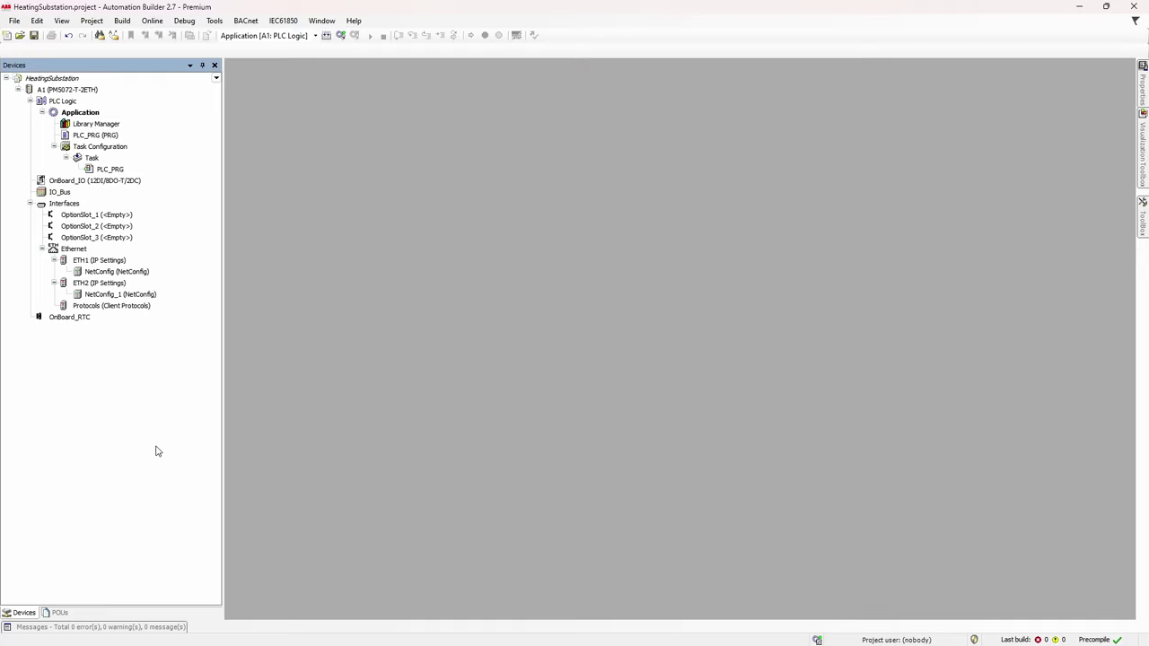
click(95, 217)
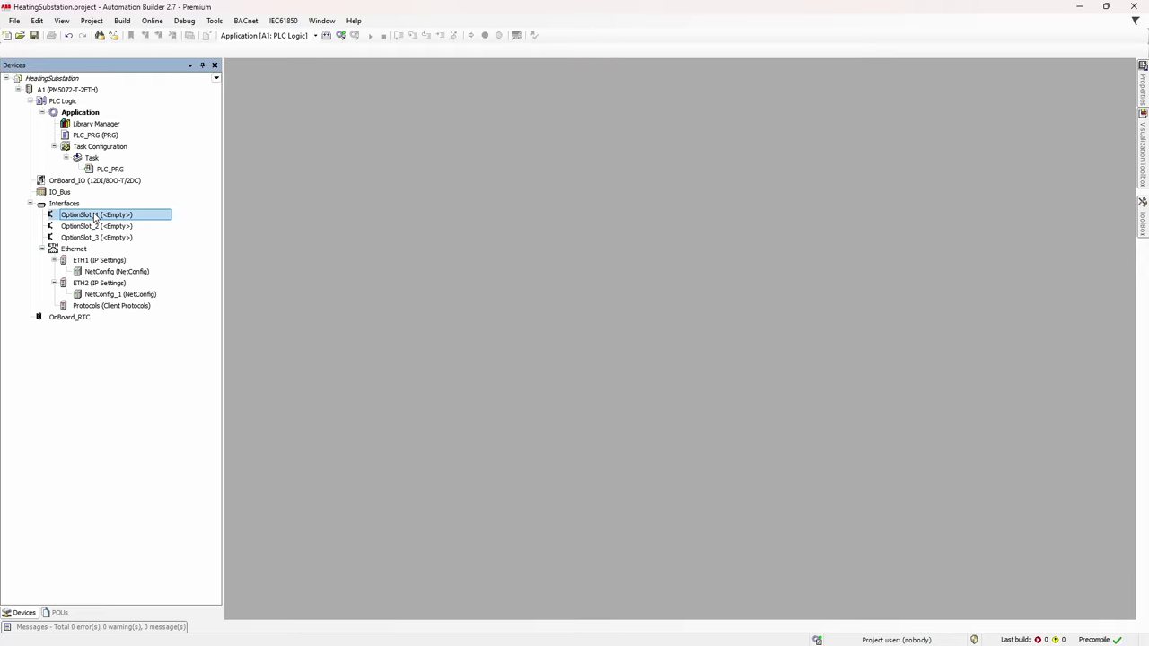
right_click(95, 217)
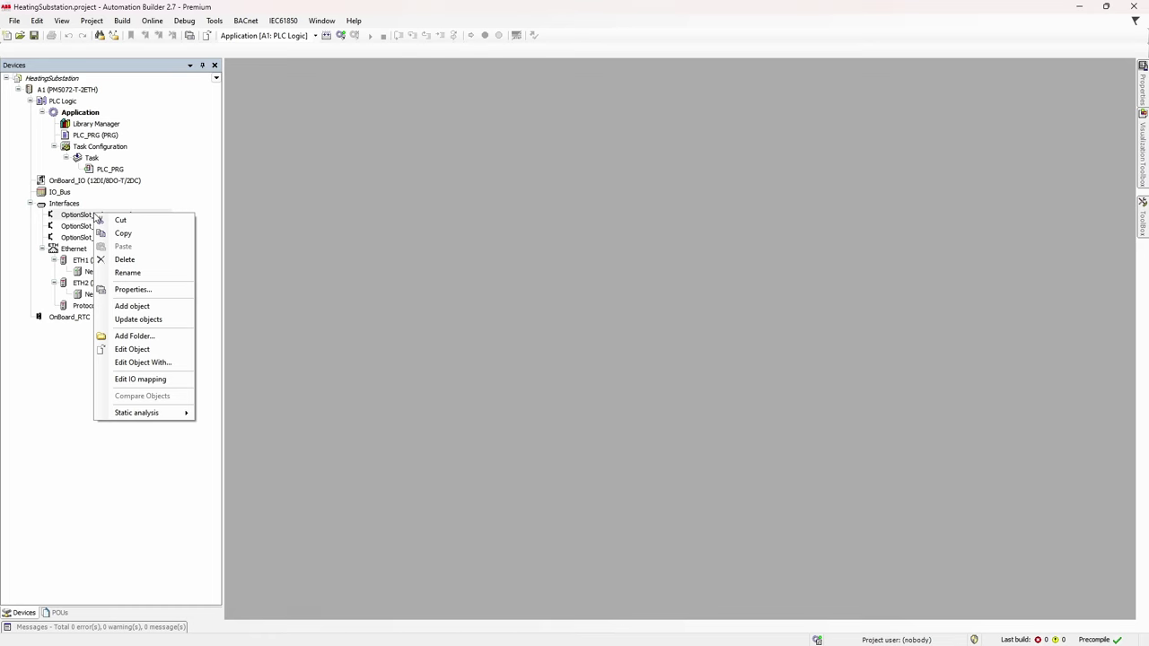
Fill OptionSlot_1 with a TA5120-2AI-UI analog input board named A2.
click(130, 306)
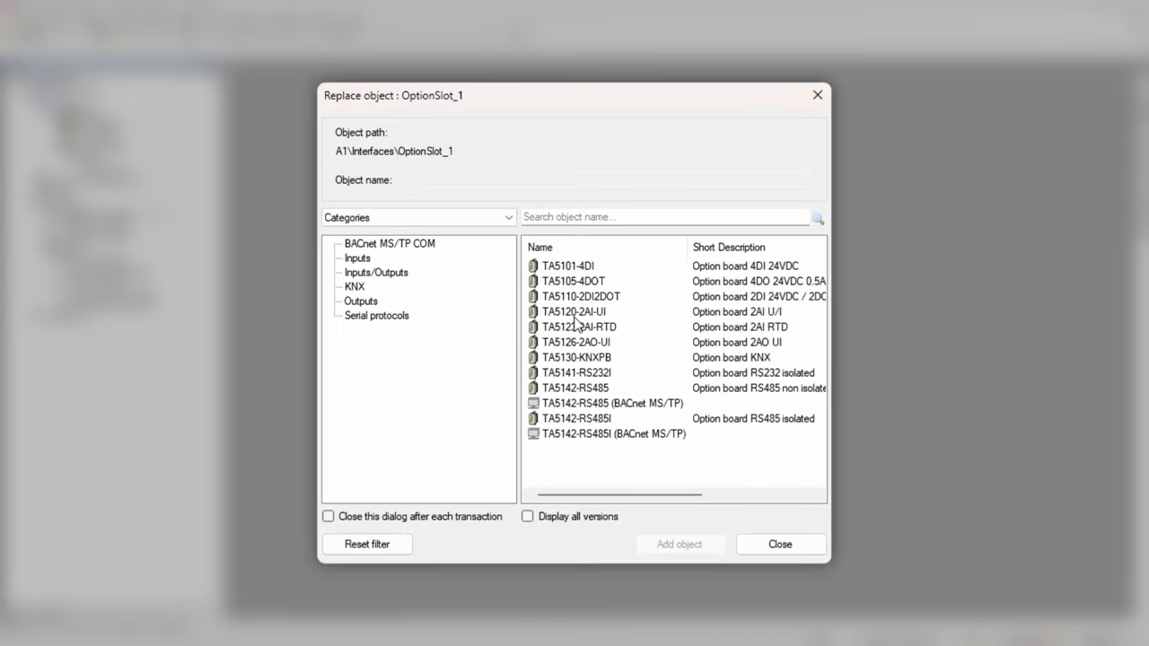
click(575, 314)
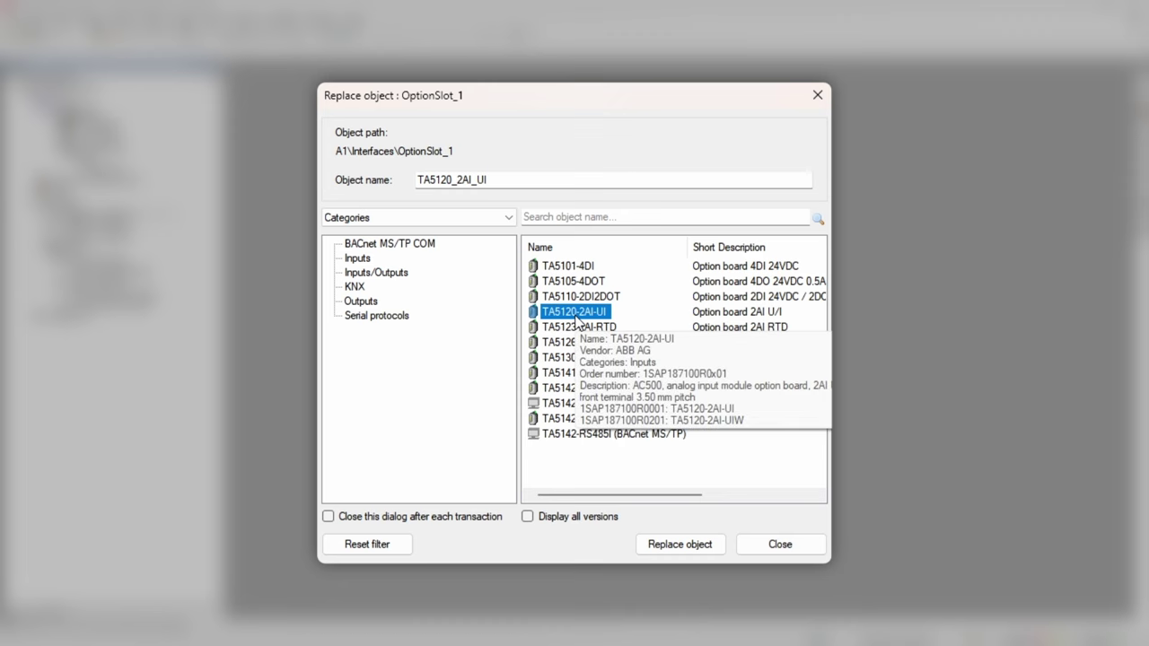
click(422, 181)
text(A2)
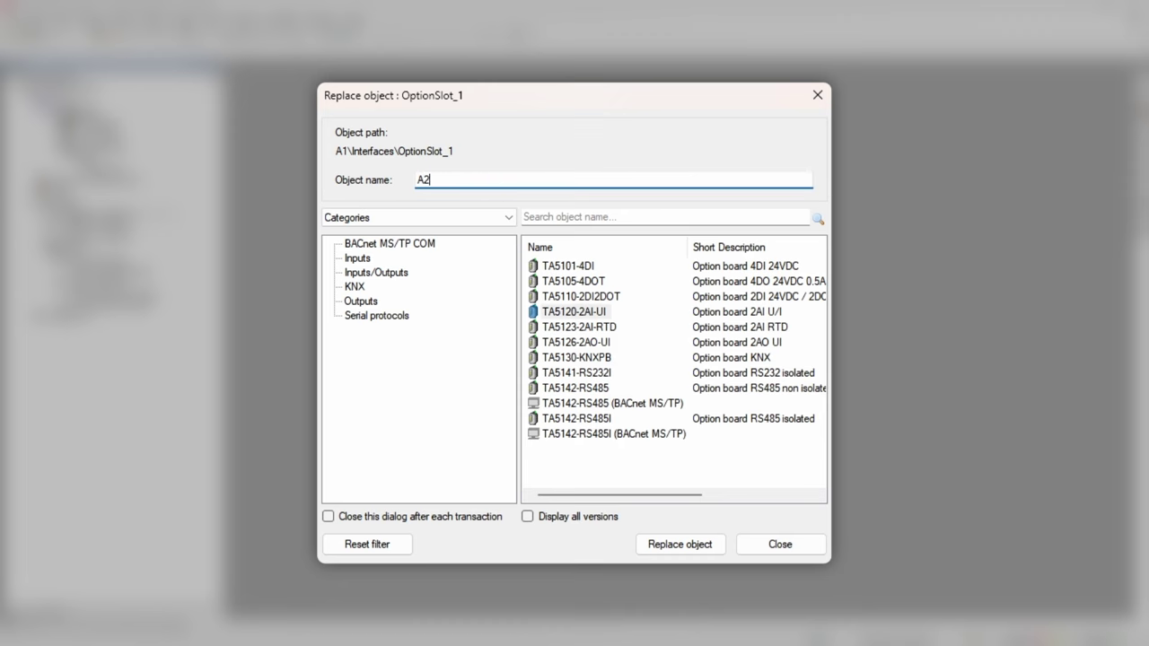
click(688, 545)
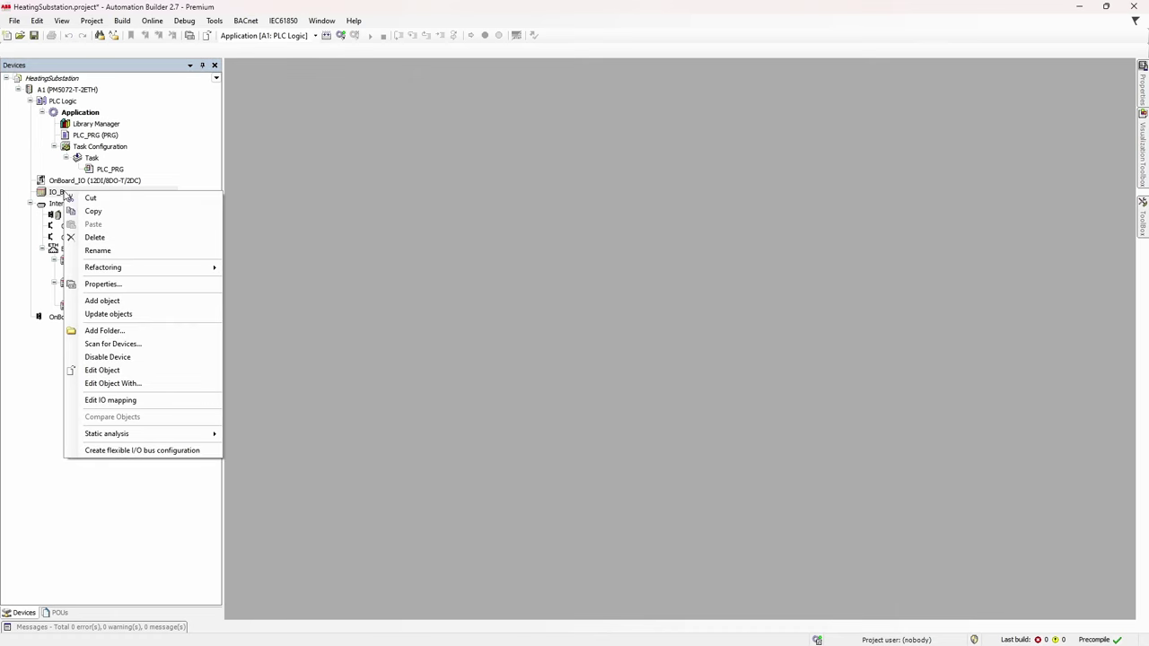
Add a DA501 digital/analog module named A3 to IO_Bus, found by searching 'da50'.
click(102, 300)
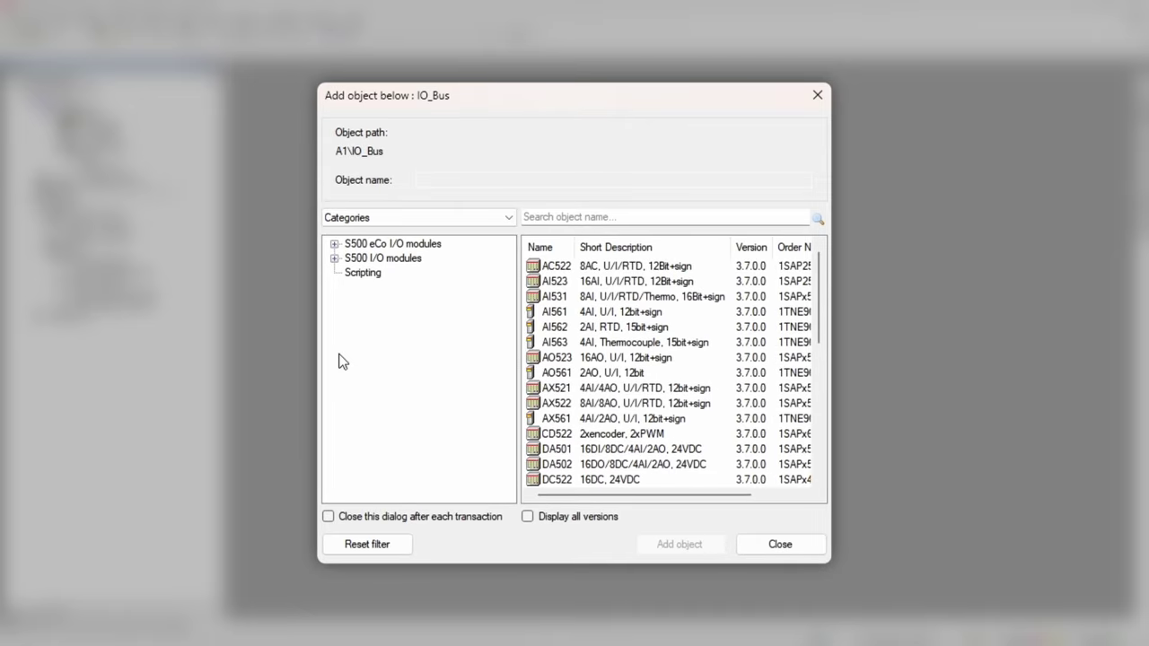
click(334, 259)
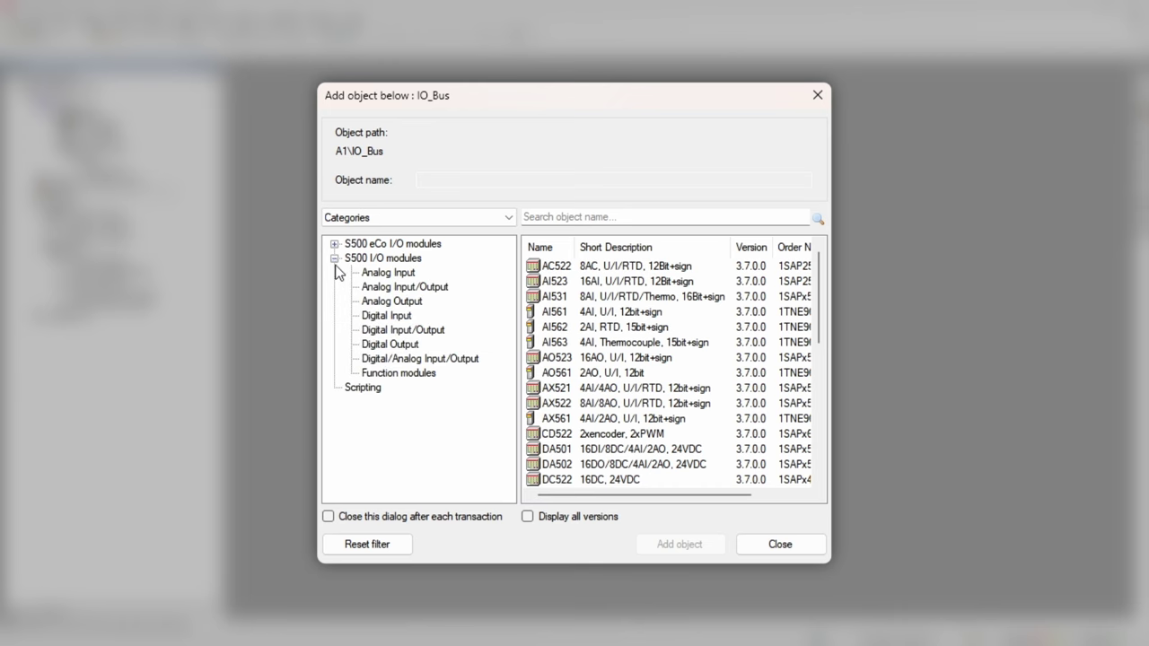
click(396, 360)
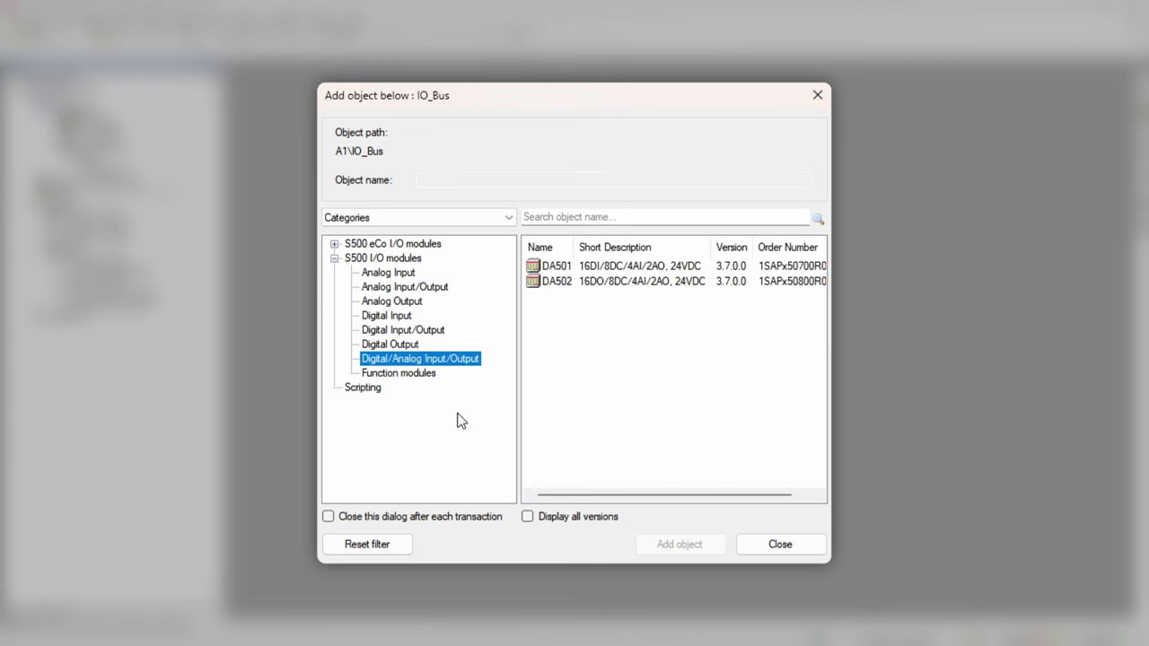
click(380, 545)
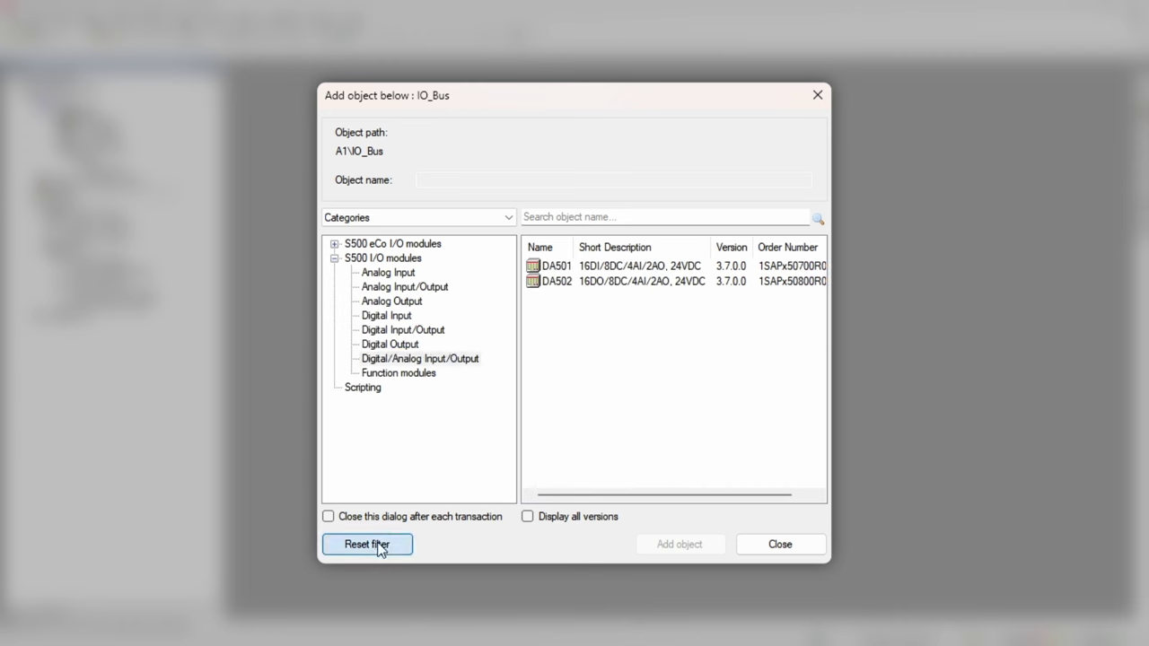
click(601, 218)
text(da50)
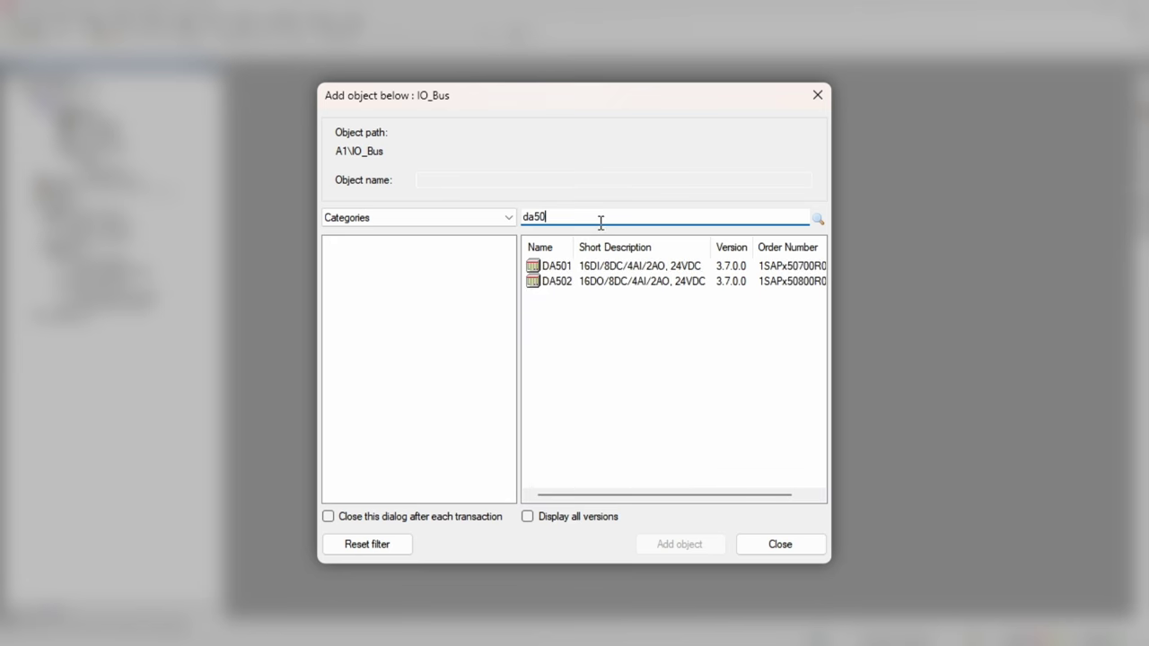
click(557, 267)
drag(462, 175, 400, 180)
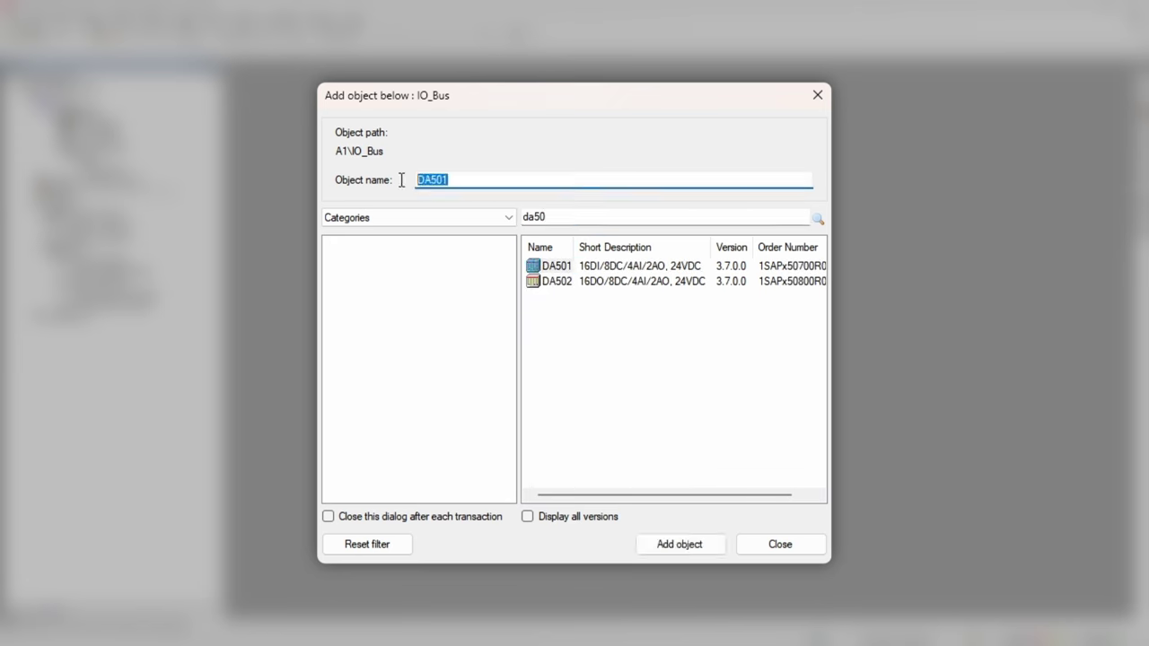
text(A3)
click(705, 544)
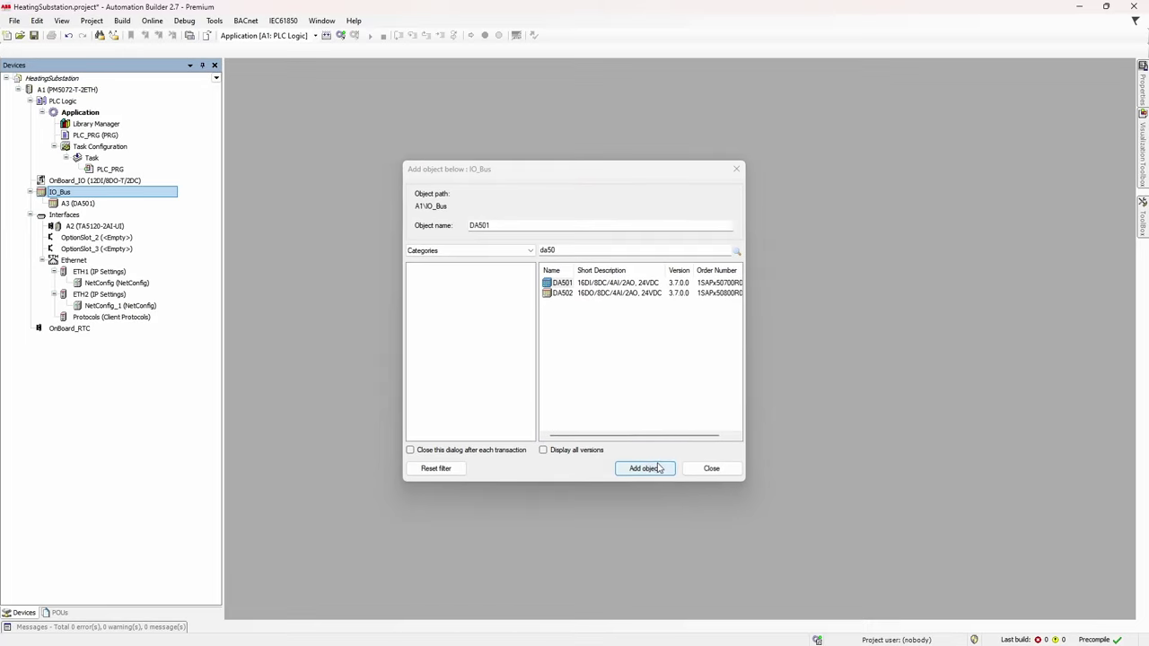
click(694, 469)
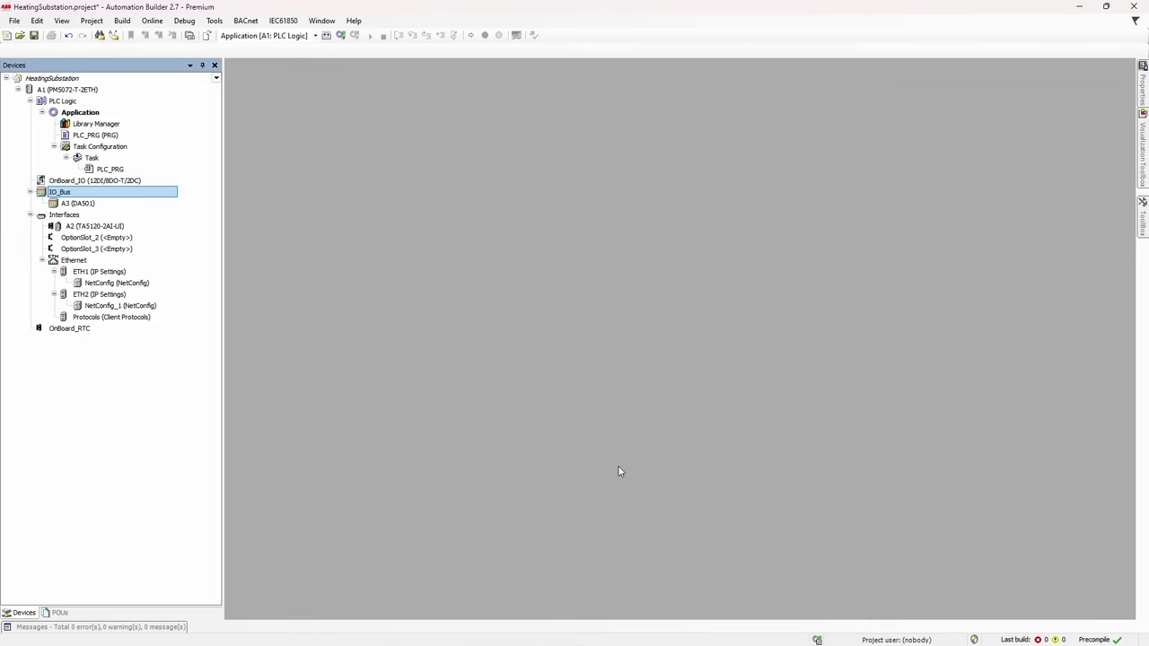
Open the A2 board's parameters and set the input channel configuration to 4…20 mA.
click(139, 465)
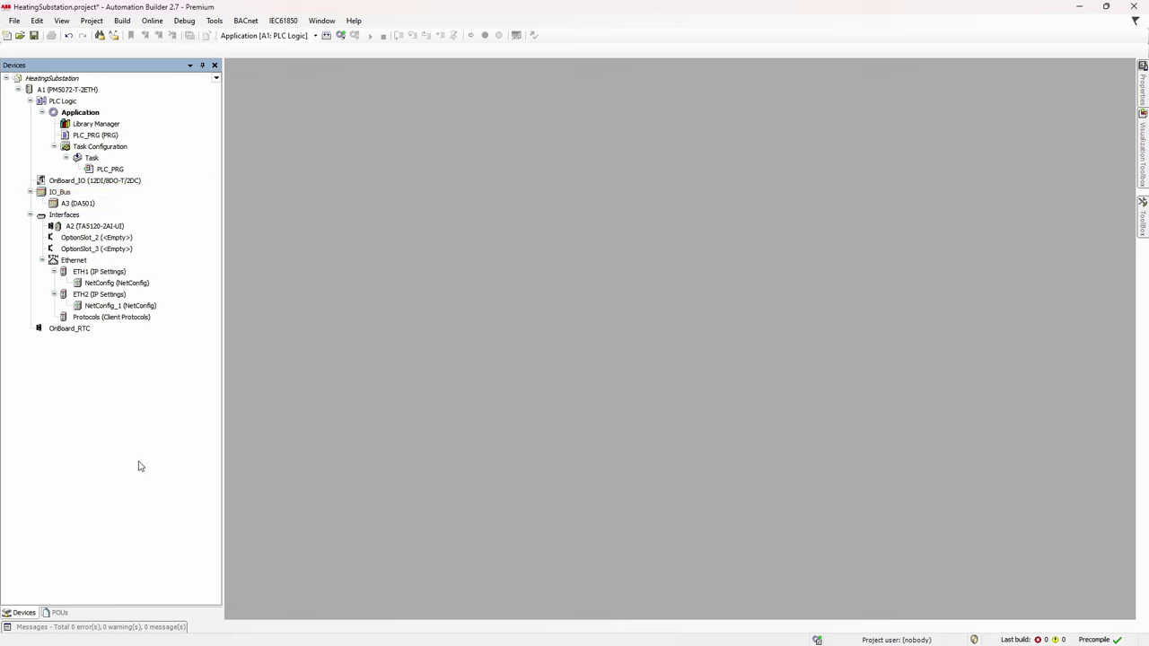
double_click(99, 227)
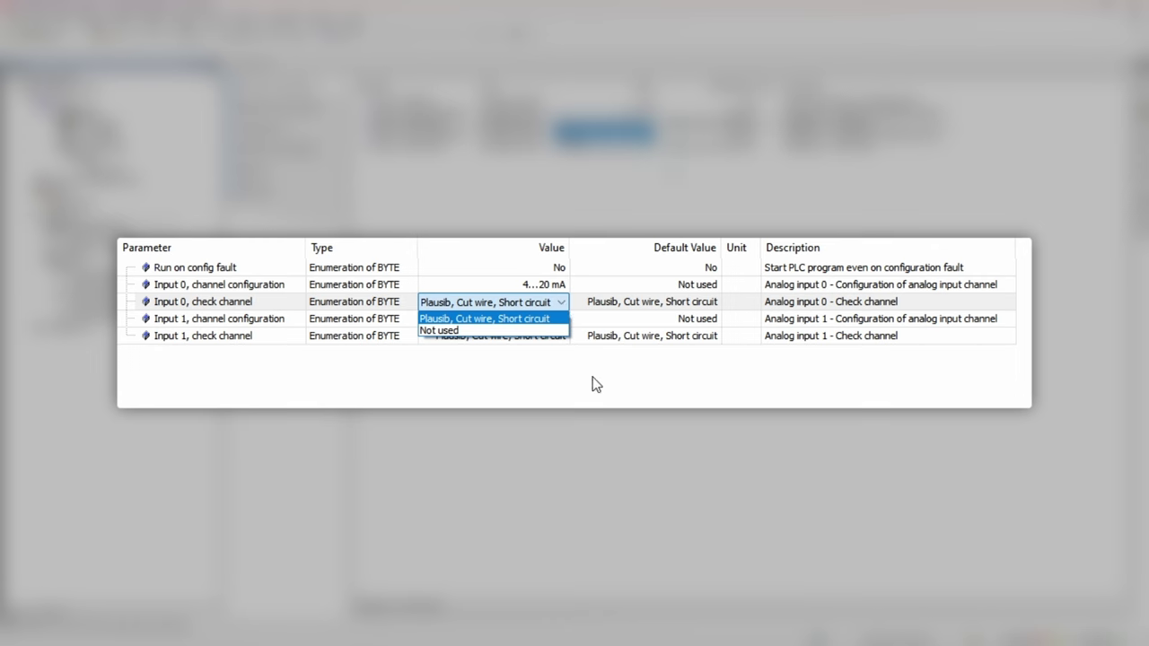
click(593, 385)
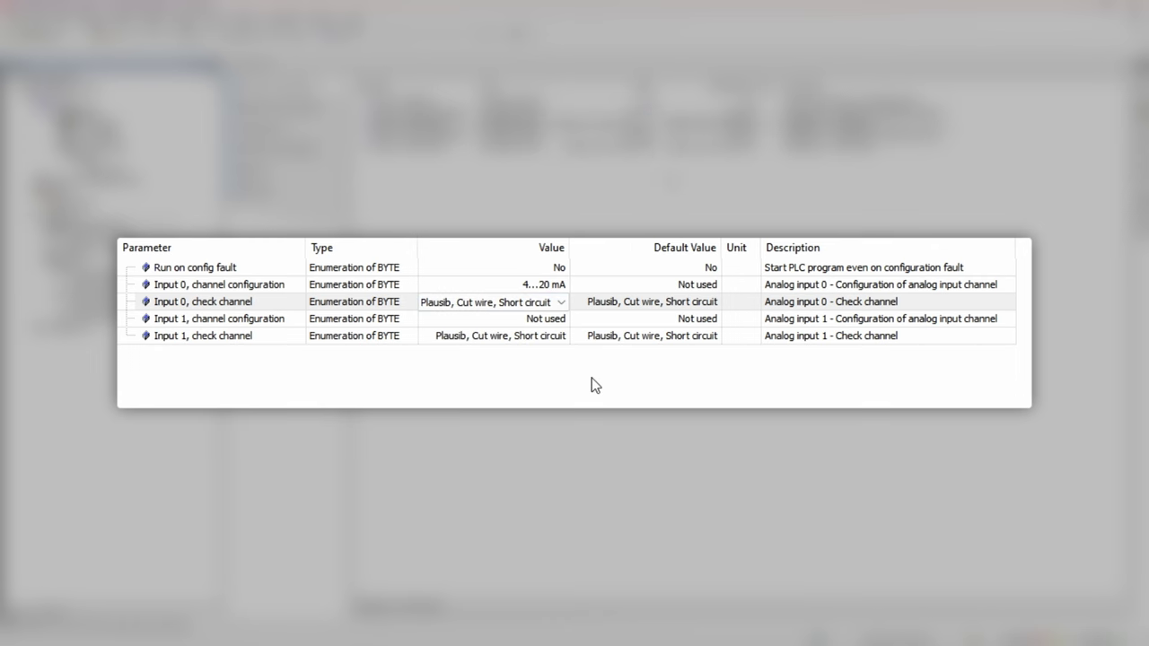
click(566, 320)
click(564, 319)
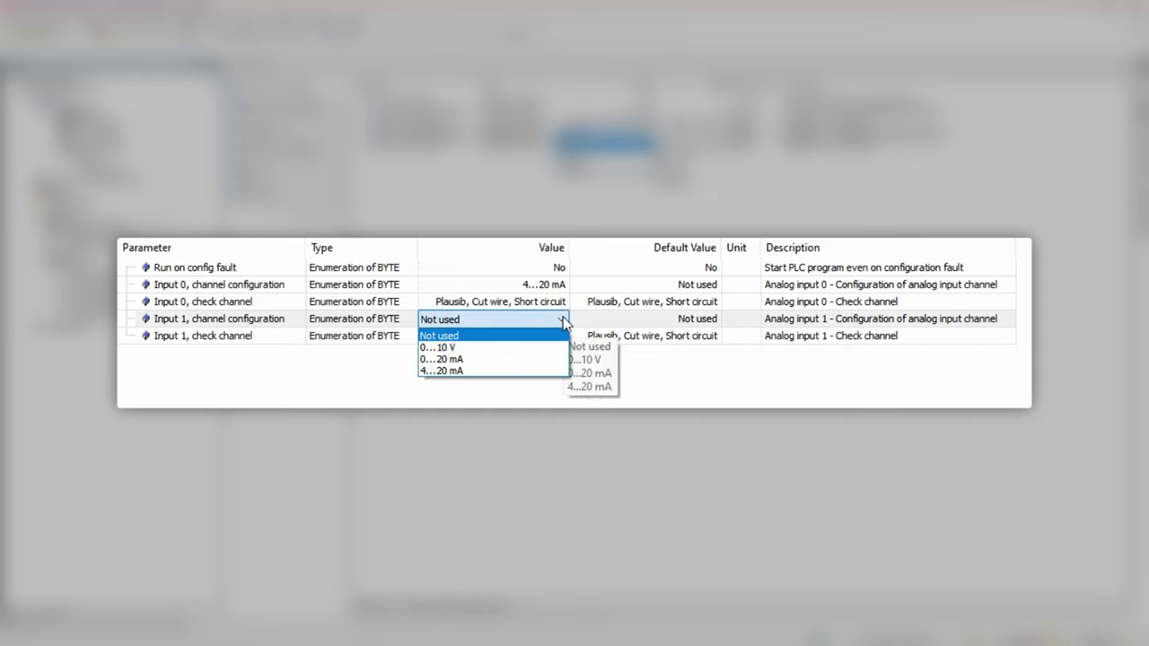
click(501, 373)
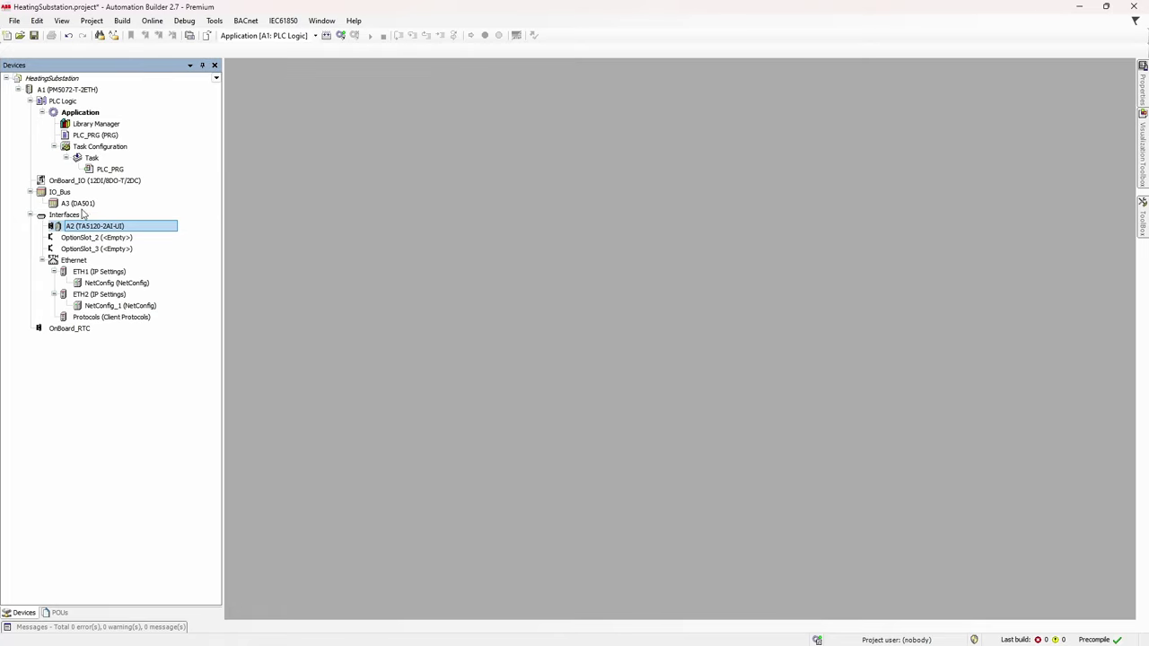
Open A3's DA501 parameters and set Input 0 to Pt1000 (2-wire) -50…+400 °C.
double_click(77, 204)
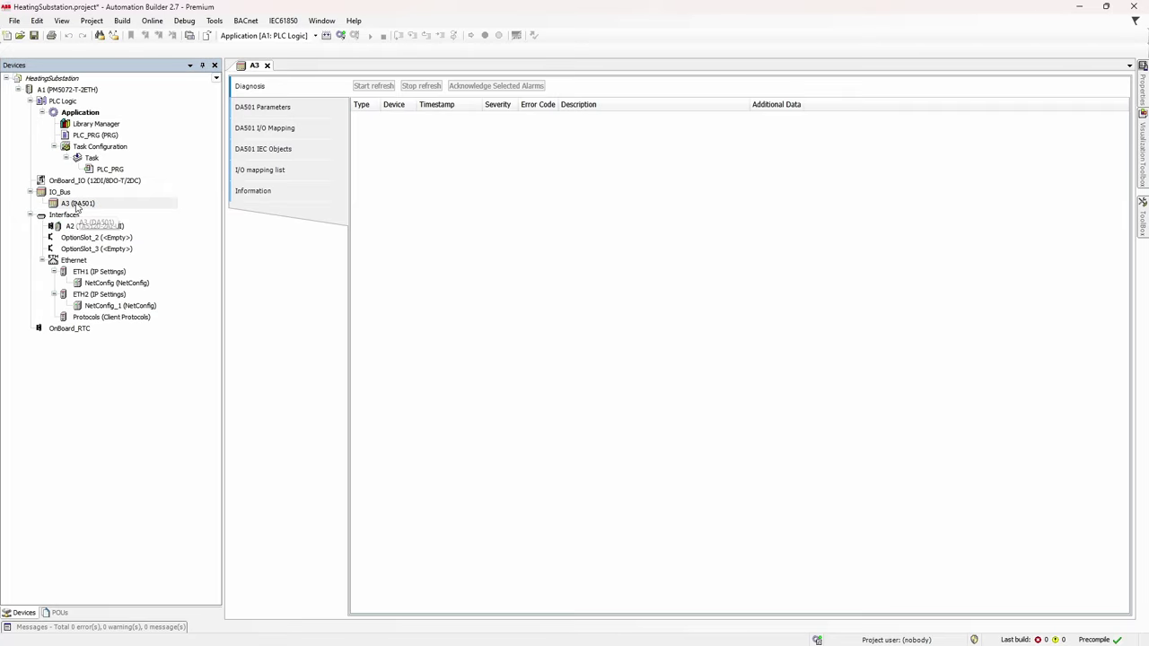
click(305, 108)
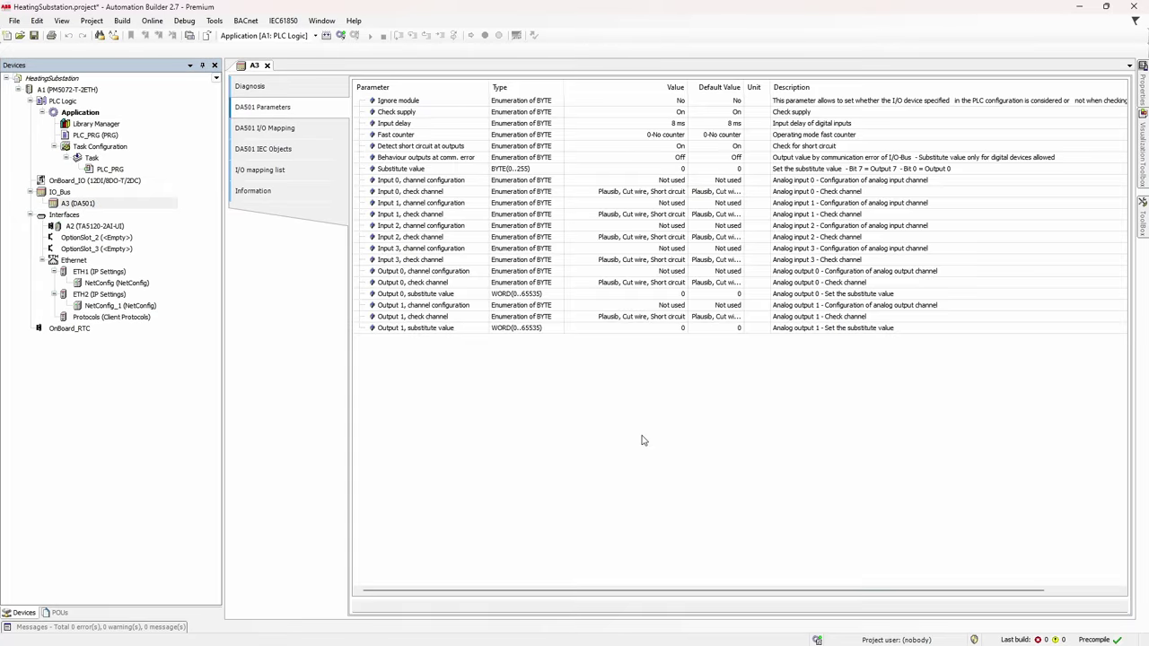
double_click(675, 180)
click(675, 182)
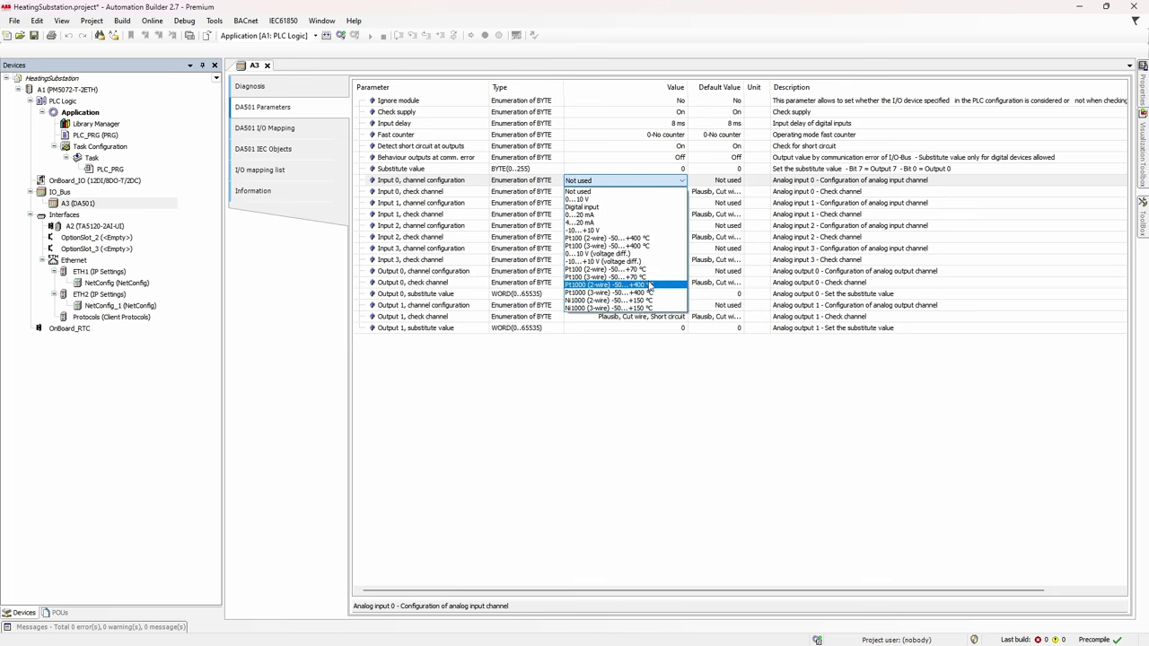
click(648, 287)
click(662, 369)
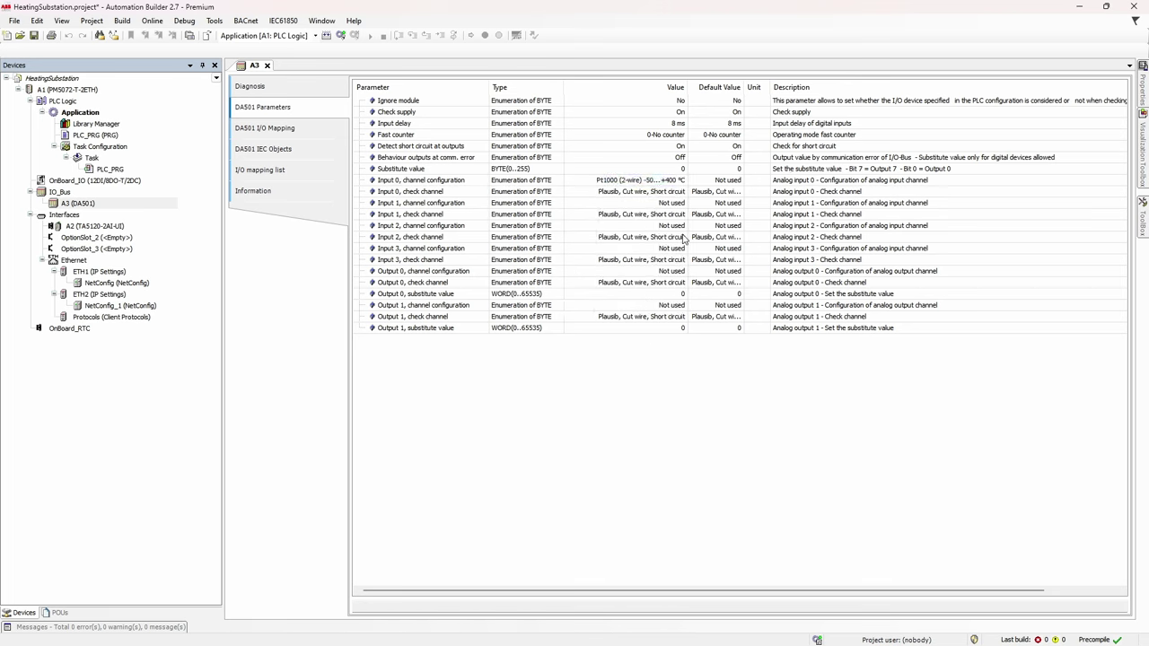
Set Inputs 1 and 2 to Pt1000 (2-wire) -50…+400 °C as well.
double_click(676, 205)
click(677, 205)
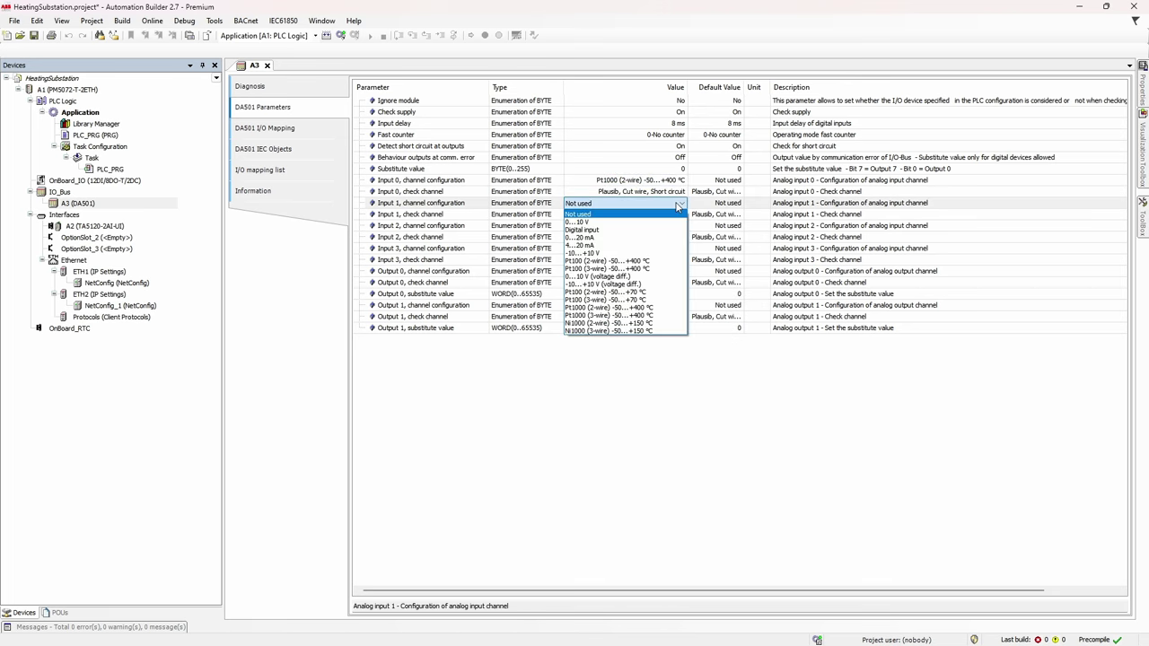
click(659, 307)
click(662, 357)
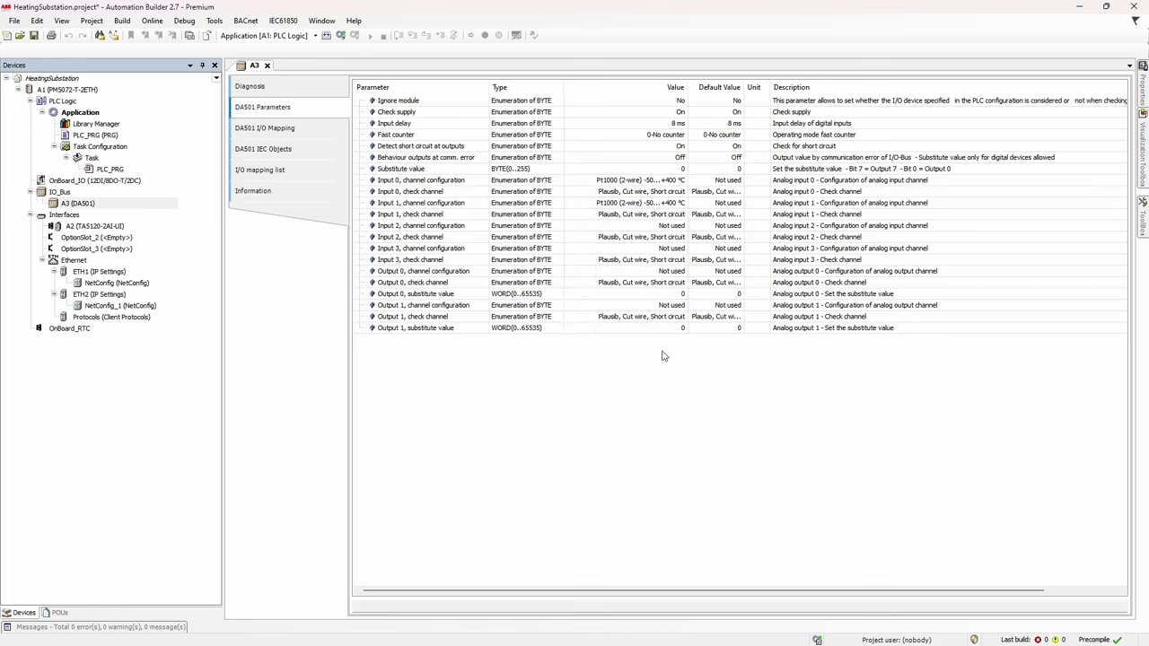
double_click(670, 228)
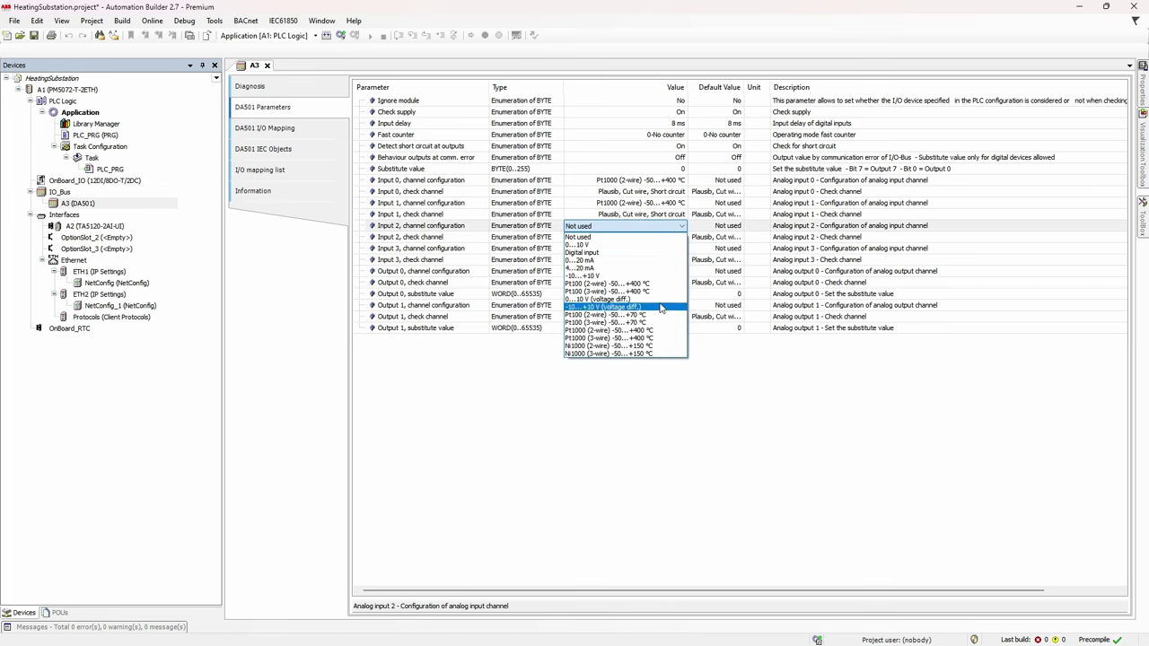
click(658, 332)
click(682, 380)
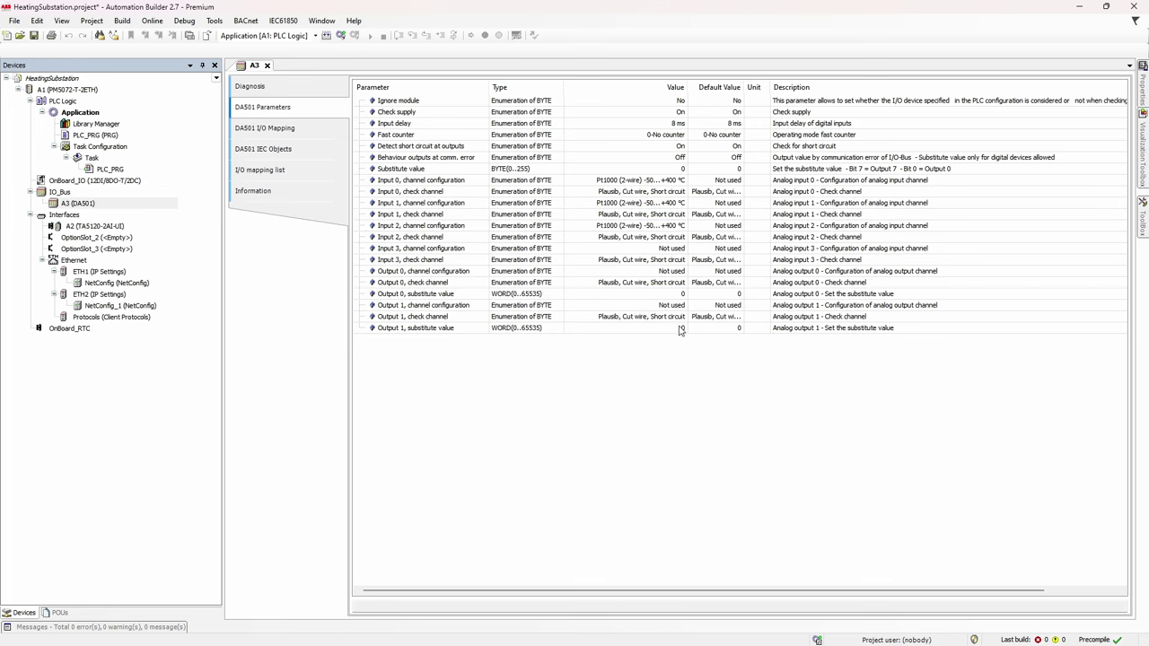
click(674, 271)
click(675, 272)
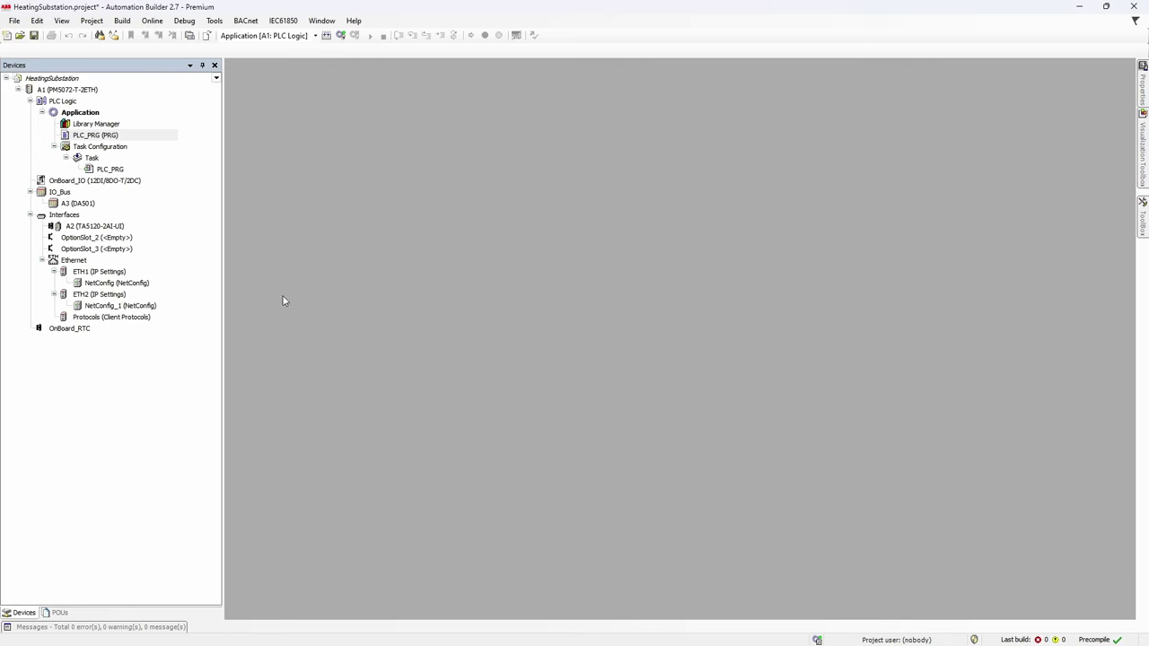
Open OnBoard_IO's I/O mapping with Digital inputs 24 VDC and Fast inputs DI0-DI3 expanded.
double_click(120, 182)
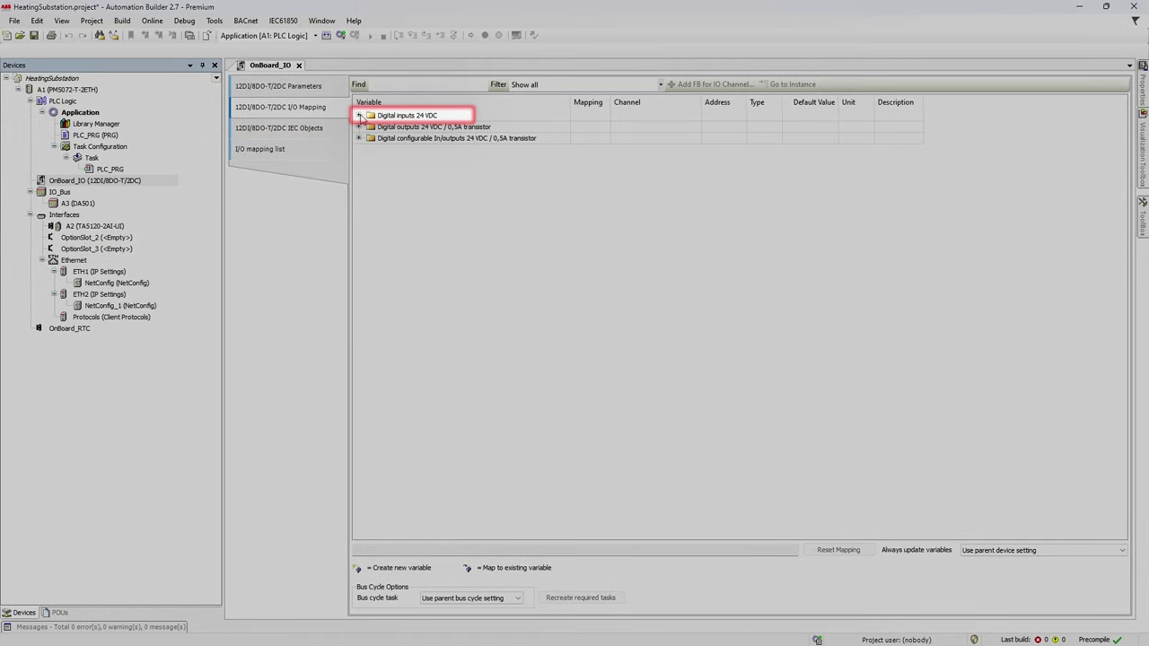
click(359, 116)
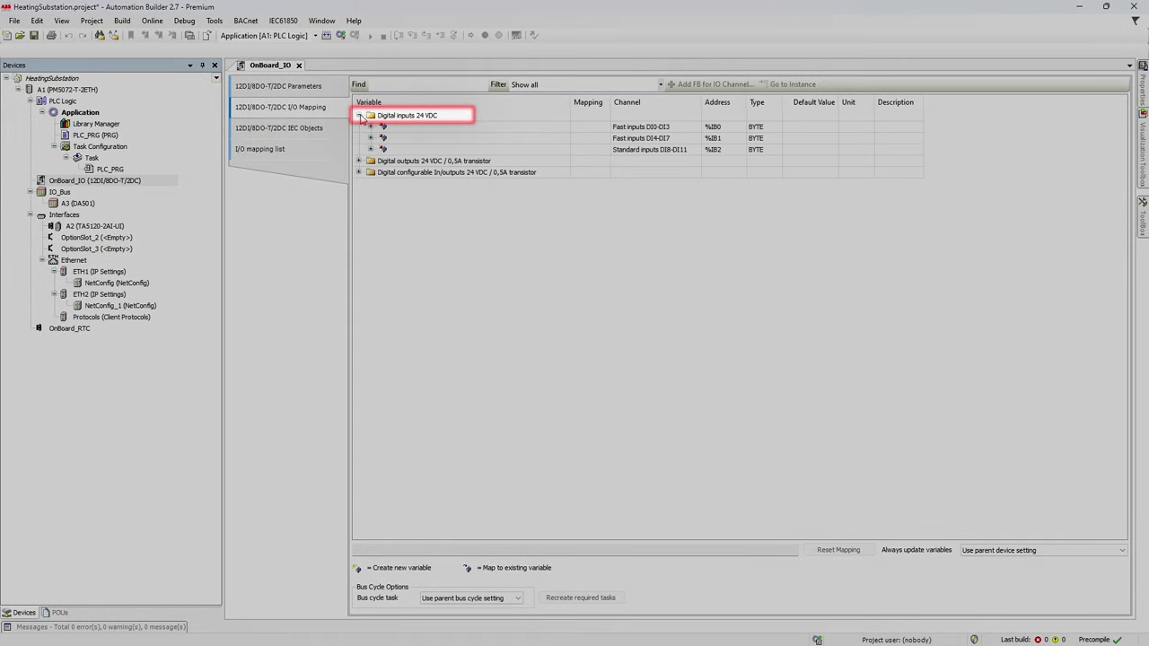
click(370, 128)
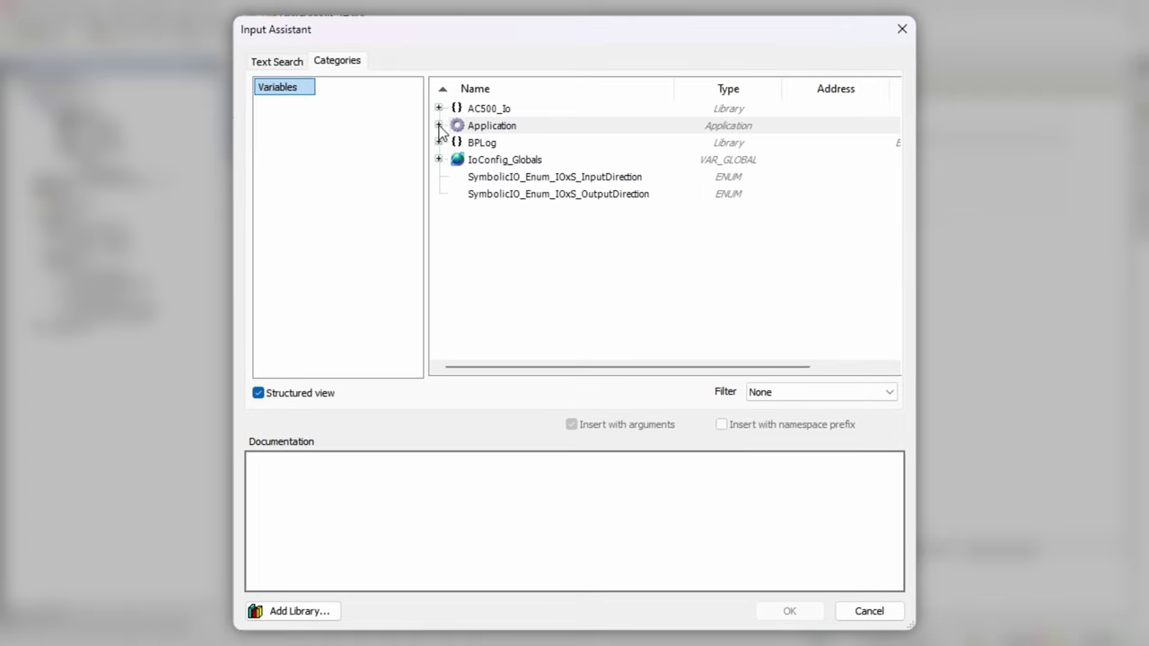
Map digital input DI0 to Application.PLC_PRG.xAutoModePump1 from the Input Assistant.
click(484, 190)
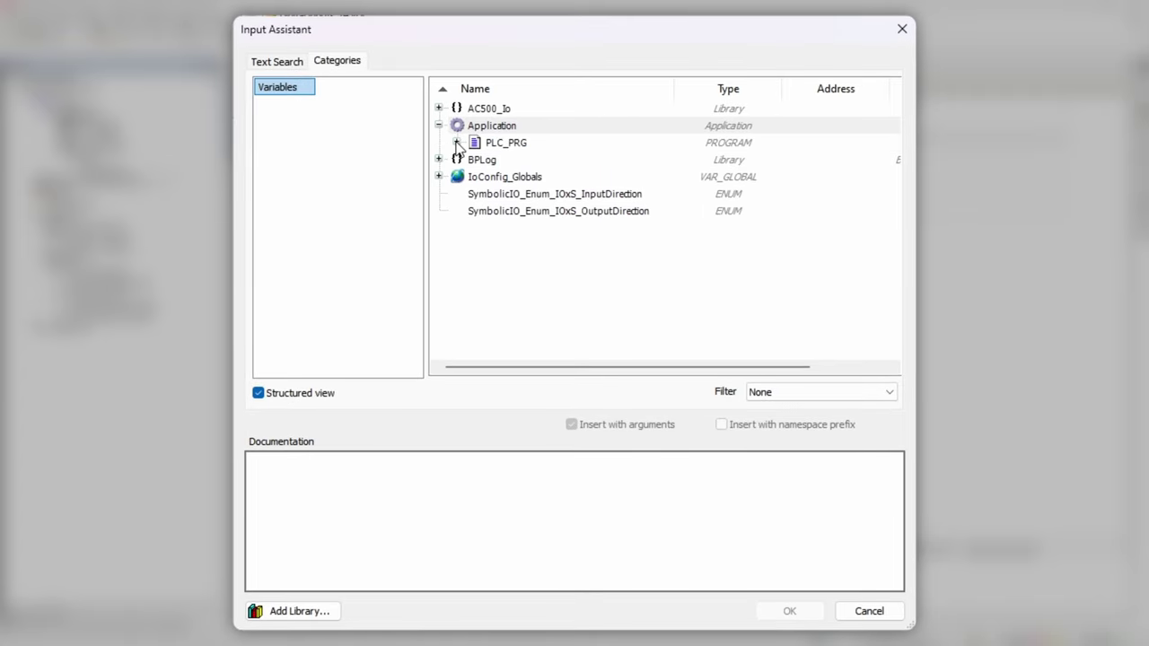
click(457, 143)
click(548, 165)
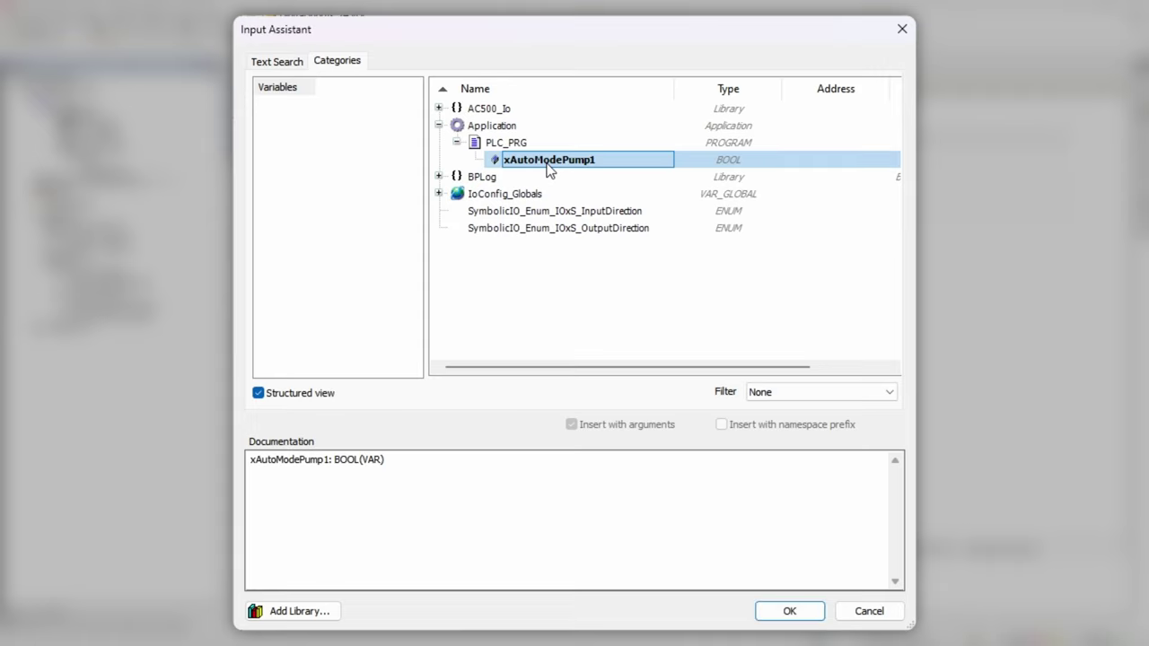
click(799, 614)
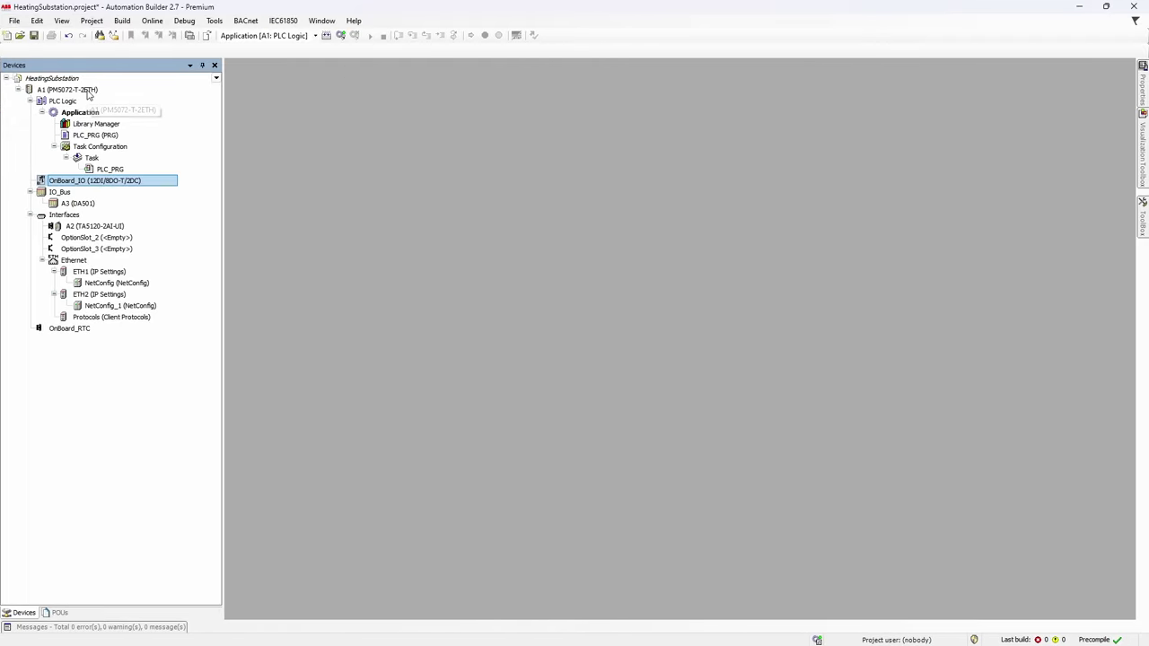
Enable symbolic access for IOs in A1's PLC Settings and confirm the prompt.
double_click(88, 91)
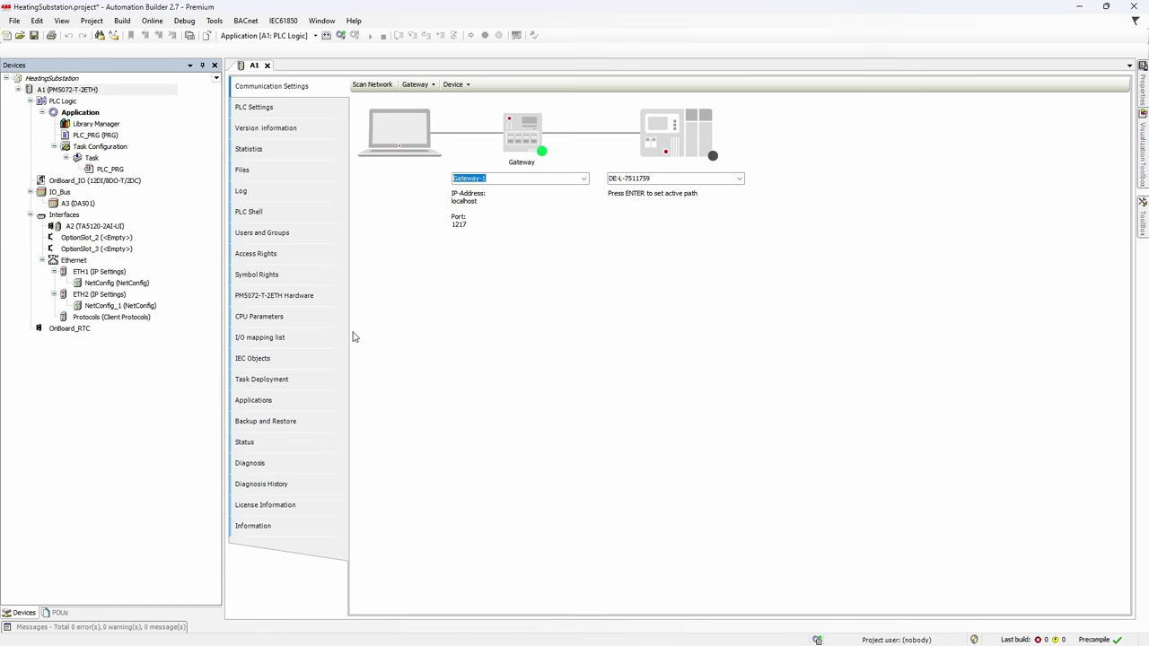
click(314, 109)
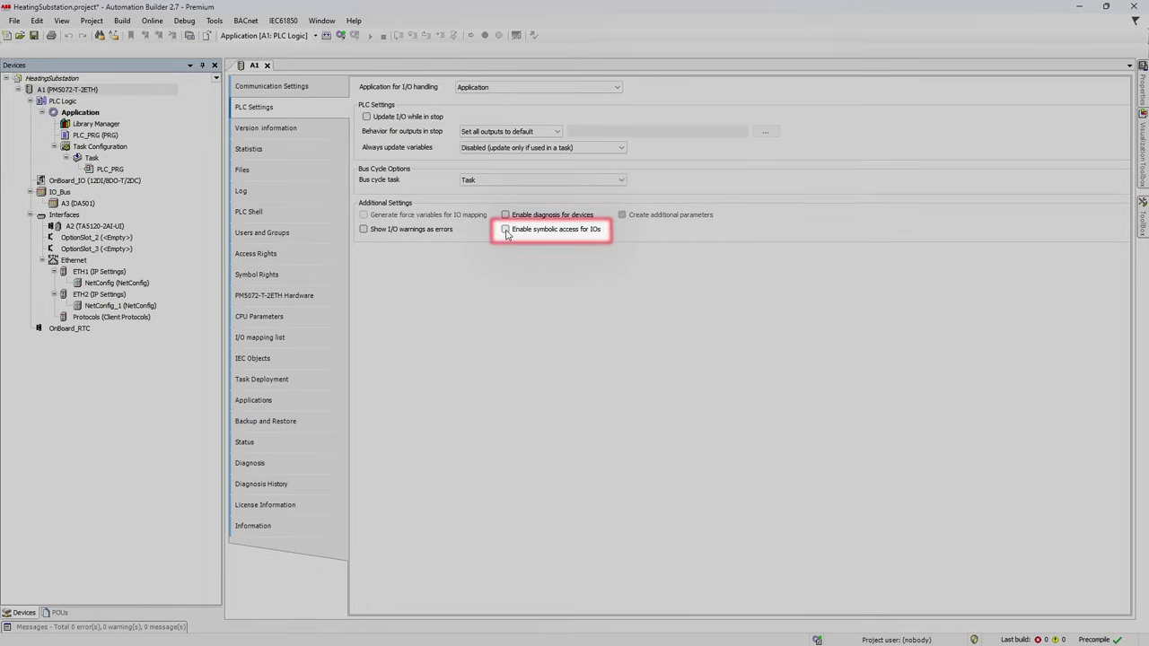
click(505, 230)
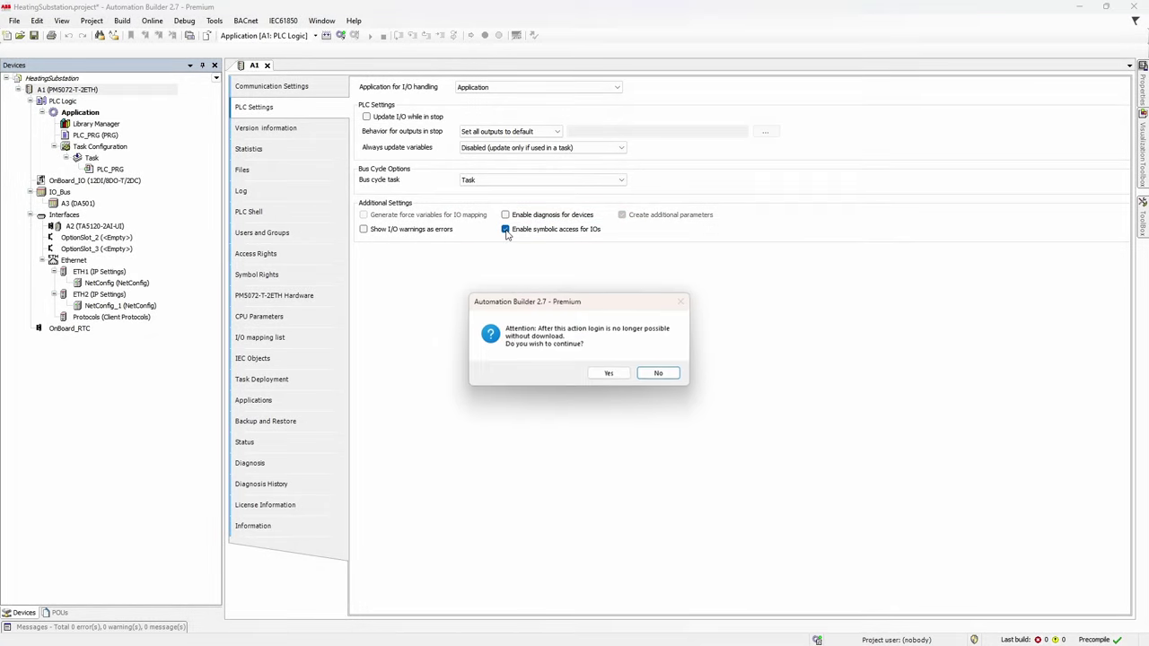
click(602, 377)
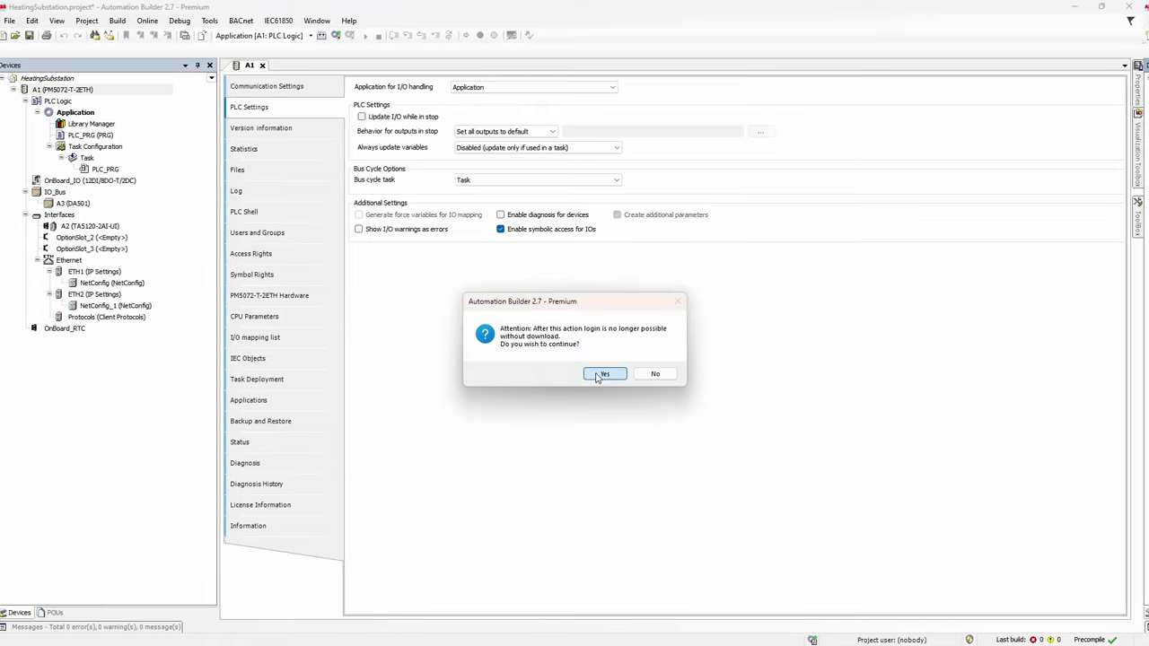
click(599, 376)
In PLC_PRG, write the statement xAutoModePump1 := OnBoard_IO.Fast_inputs_DI0_DI3.0;.
double_click(107, 136)
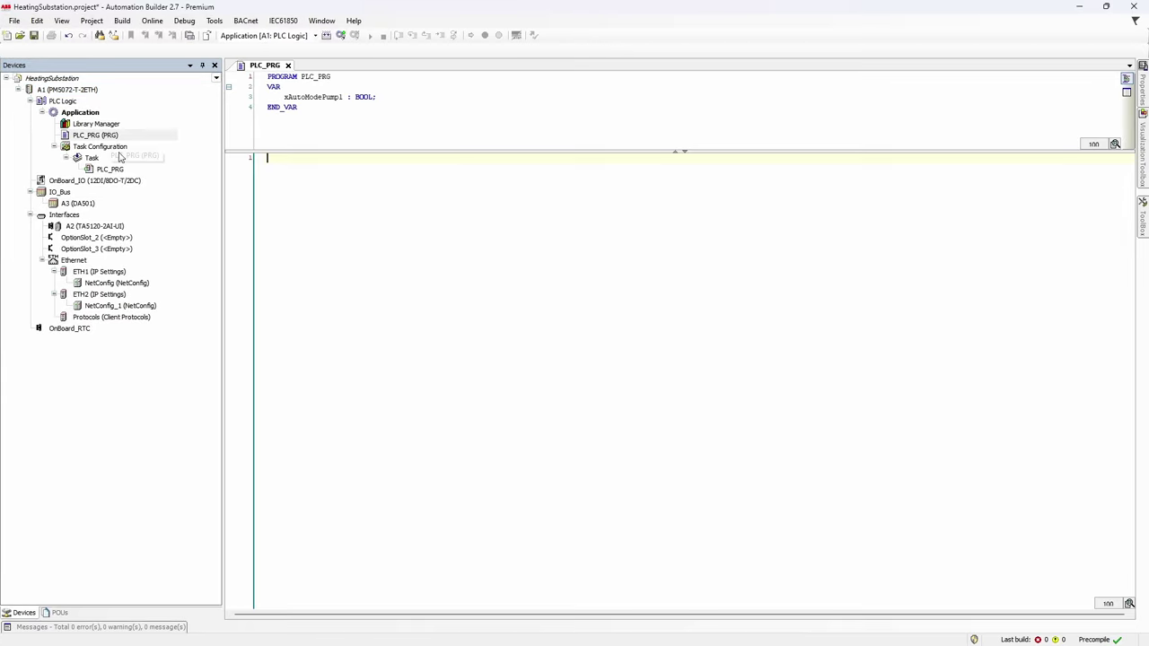
double_click(314, 97)
key(ctrl+c)
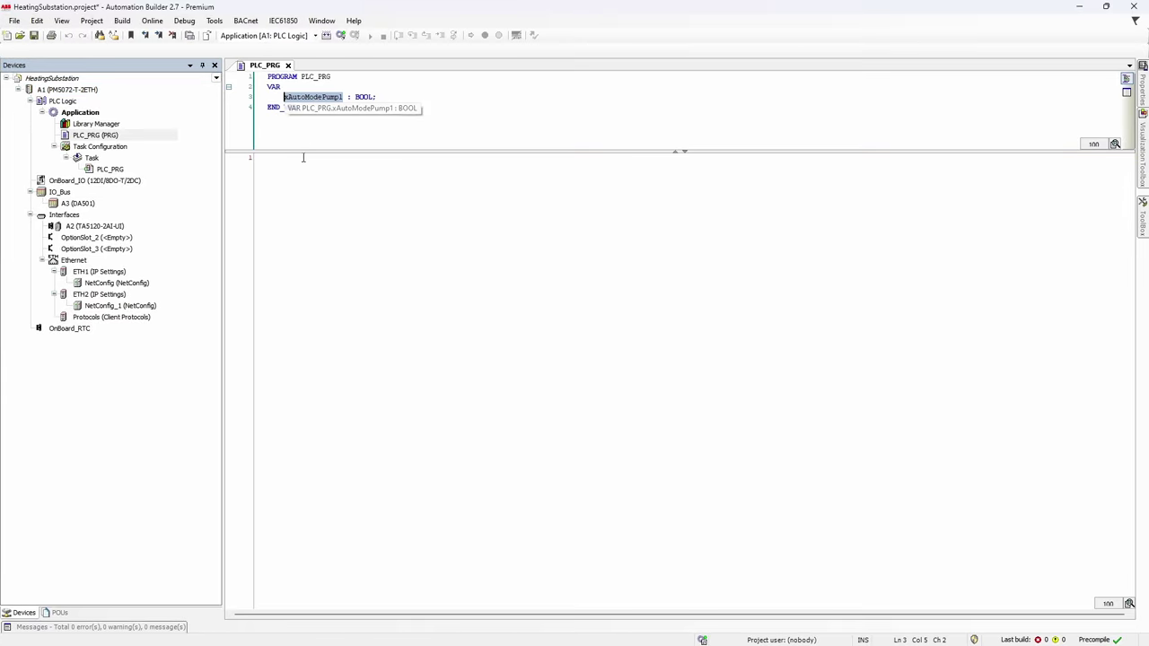
click(303, 158)
key(ctrl+v)
text(:=)
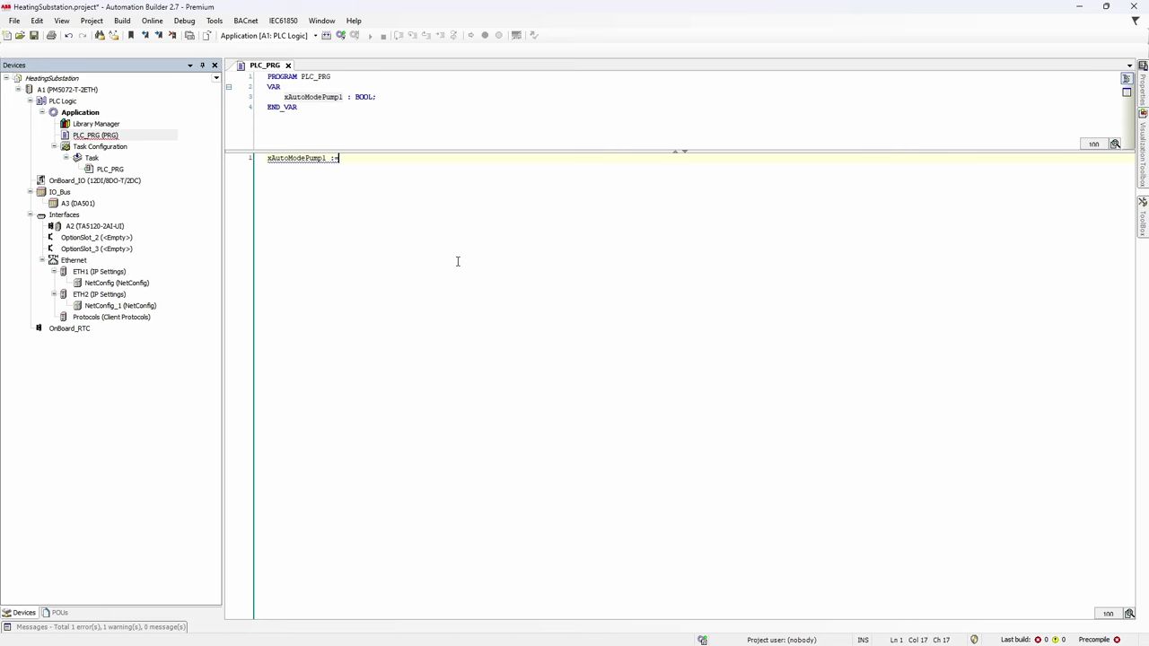
text( On)
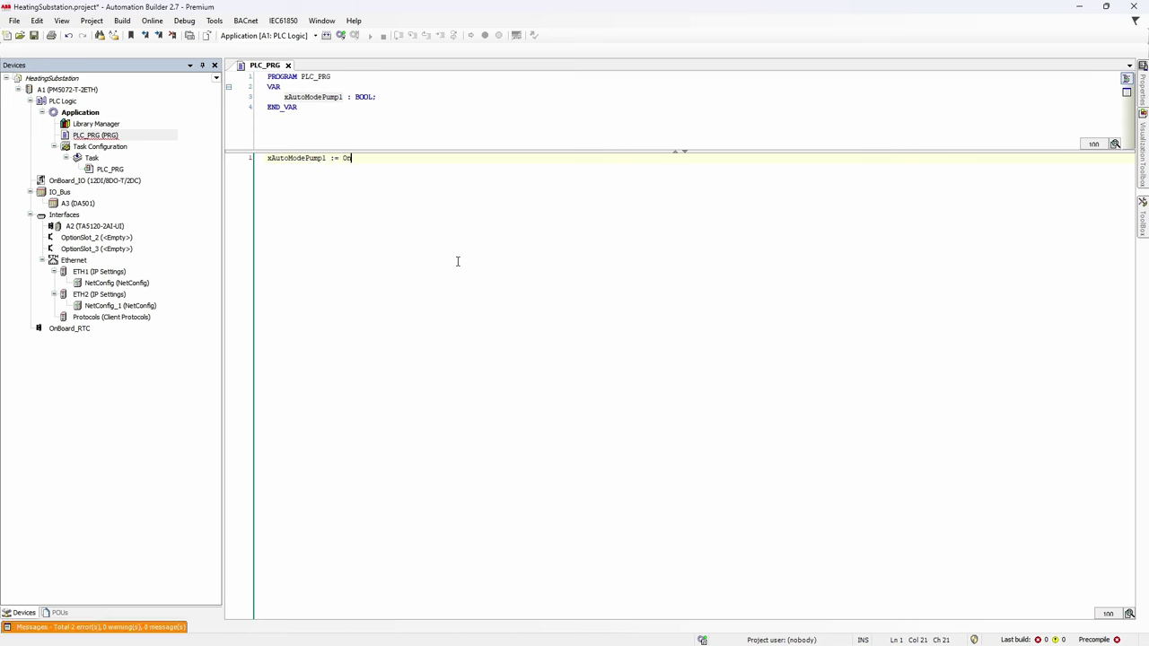
text(Board_IO.)
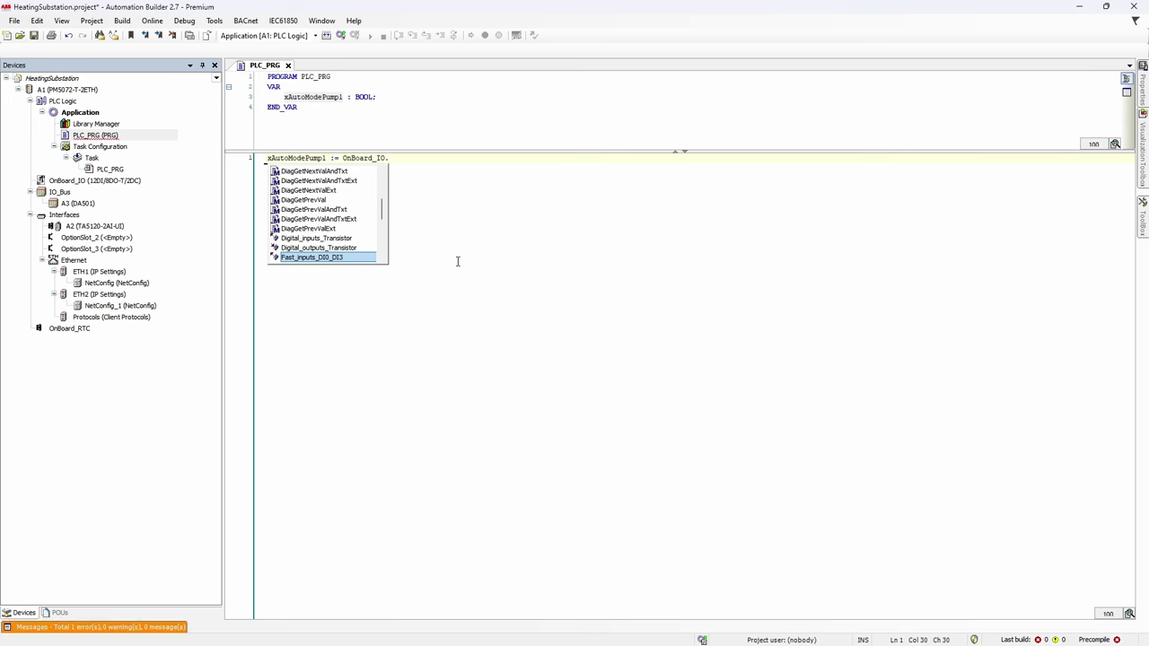
key(Down)
key(Down)
key(Down)
key(Down)
key(Down)
key(Up)
key(Up)
key(Up)
key(Up)
key(Up)
key(Up)
key(Up)
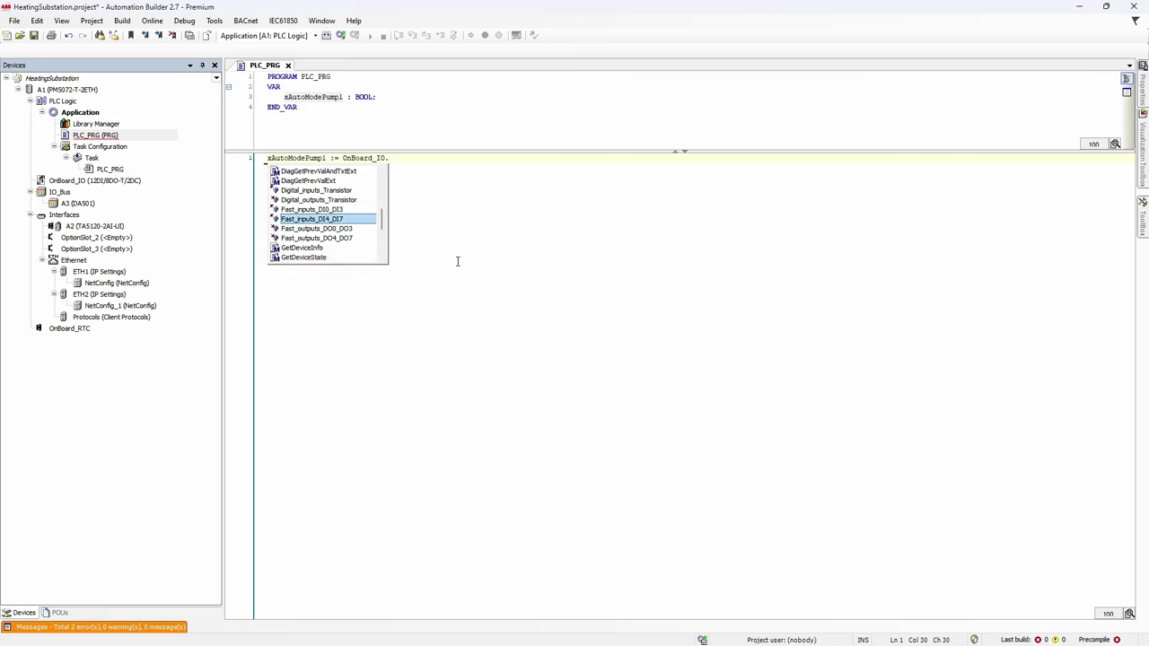
key(Down)
key(Down)
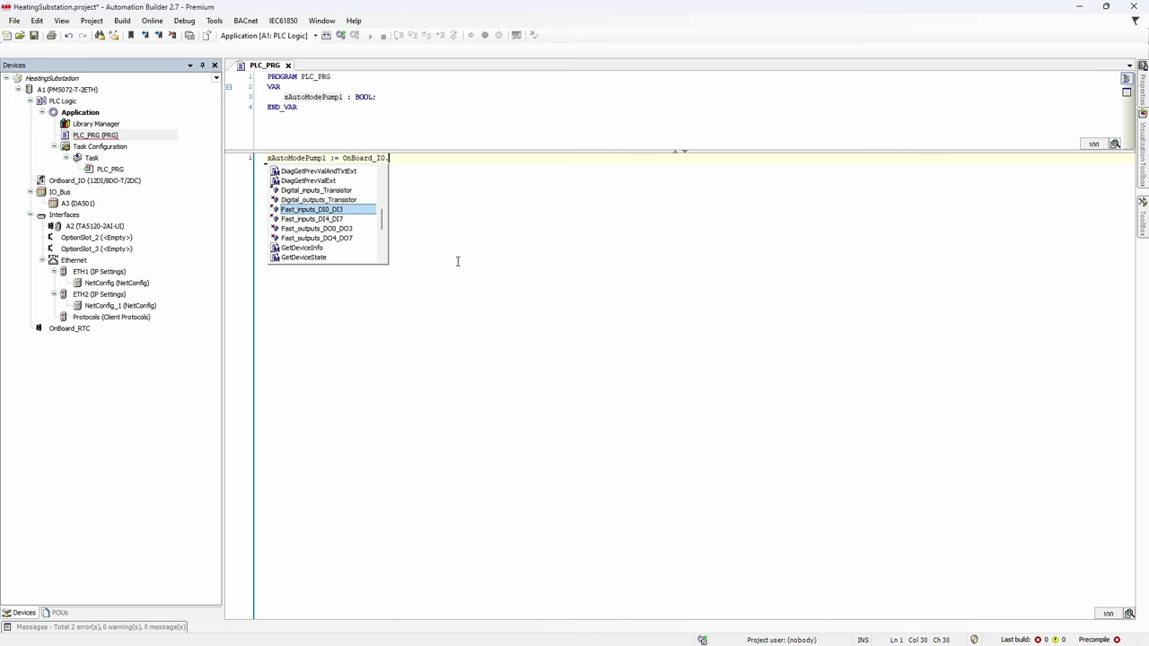
key(Return)
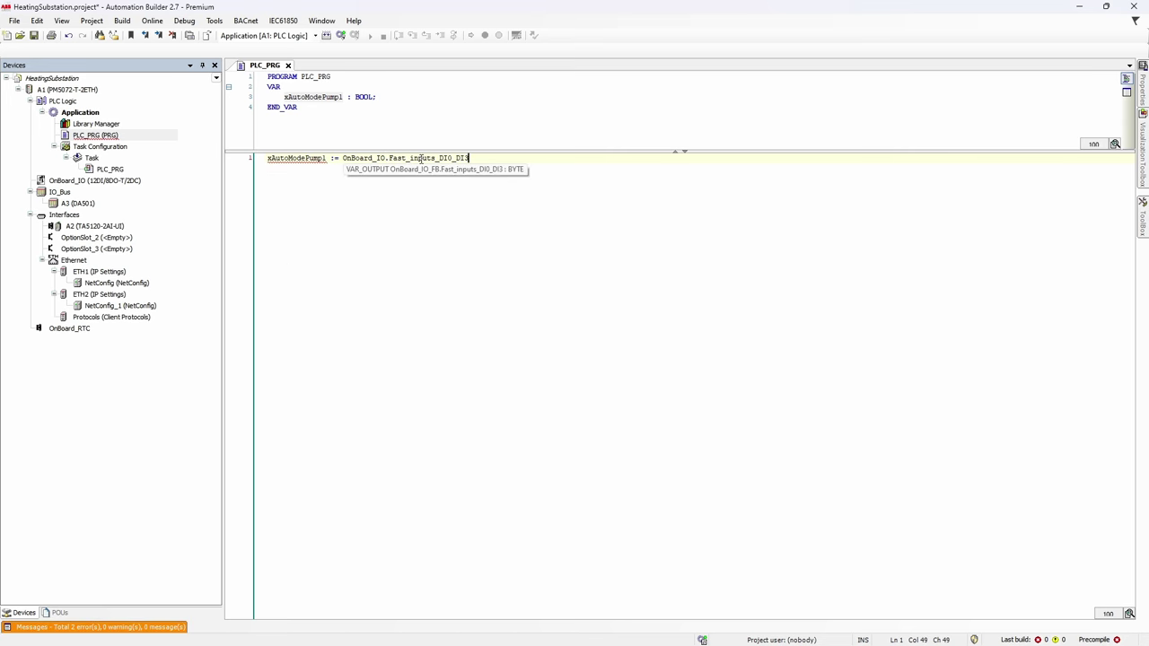
text(.)
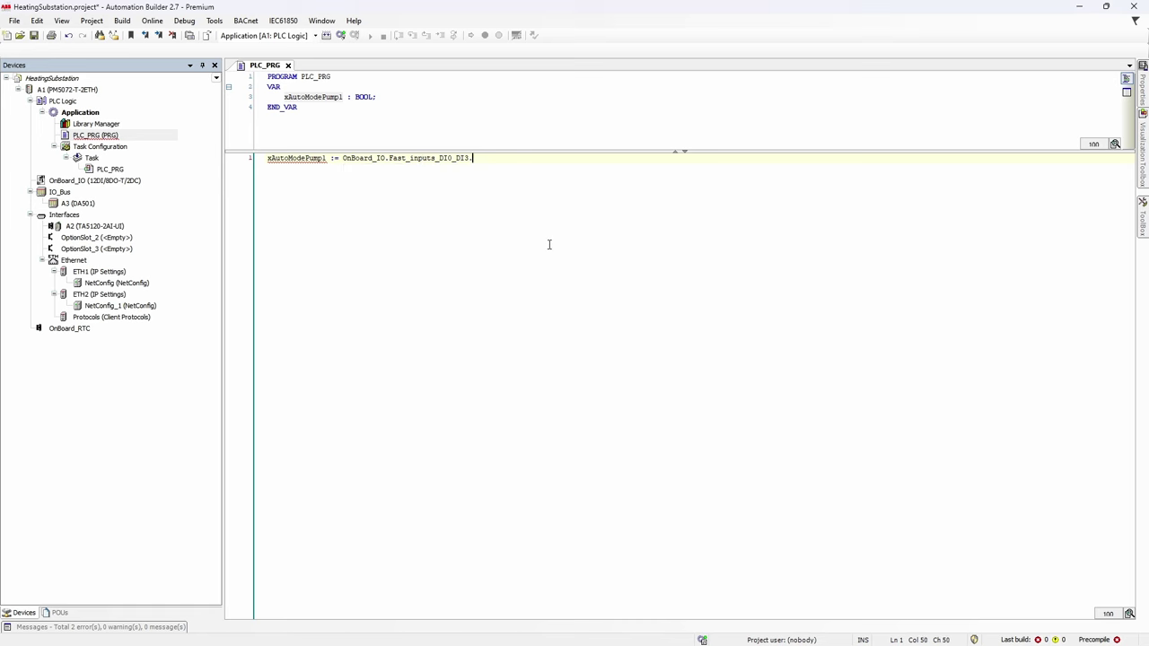
text(0;)
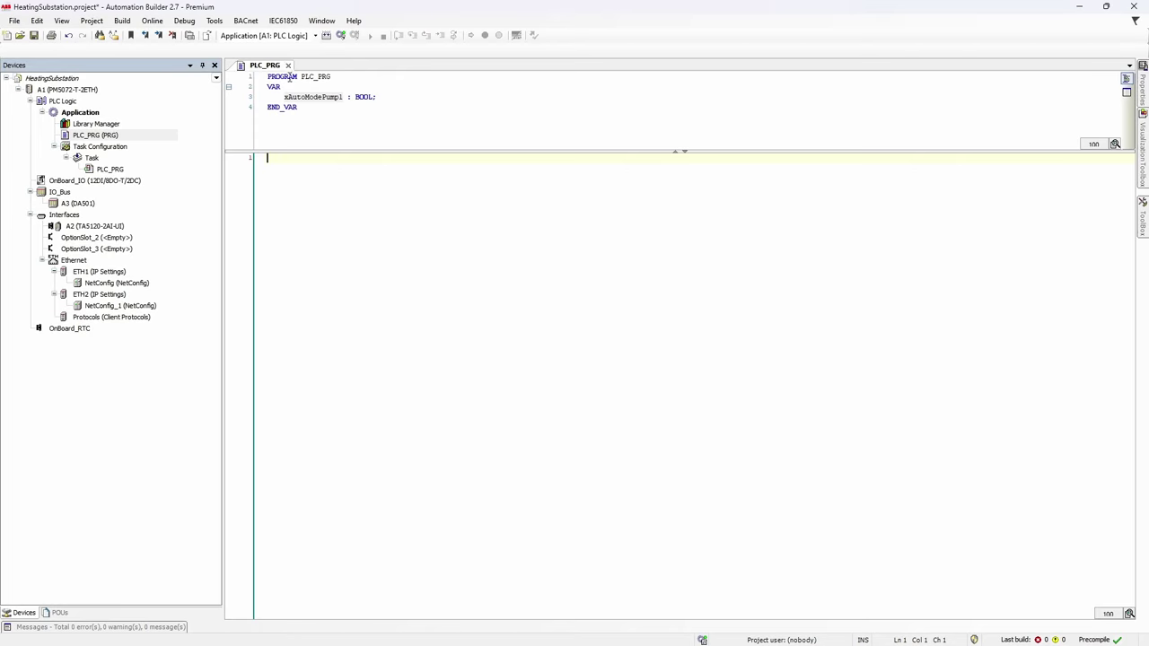
Close PLC_PRG, open OnBoard_IO's I/O Mapping and enter the DI1 channel's variable name.
click(287, 65)
double_click(98, 180)
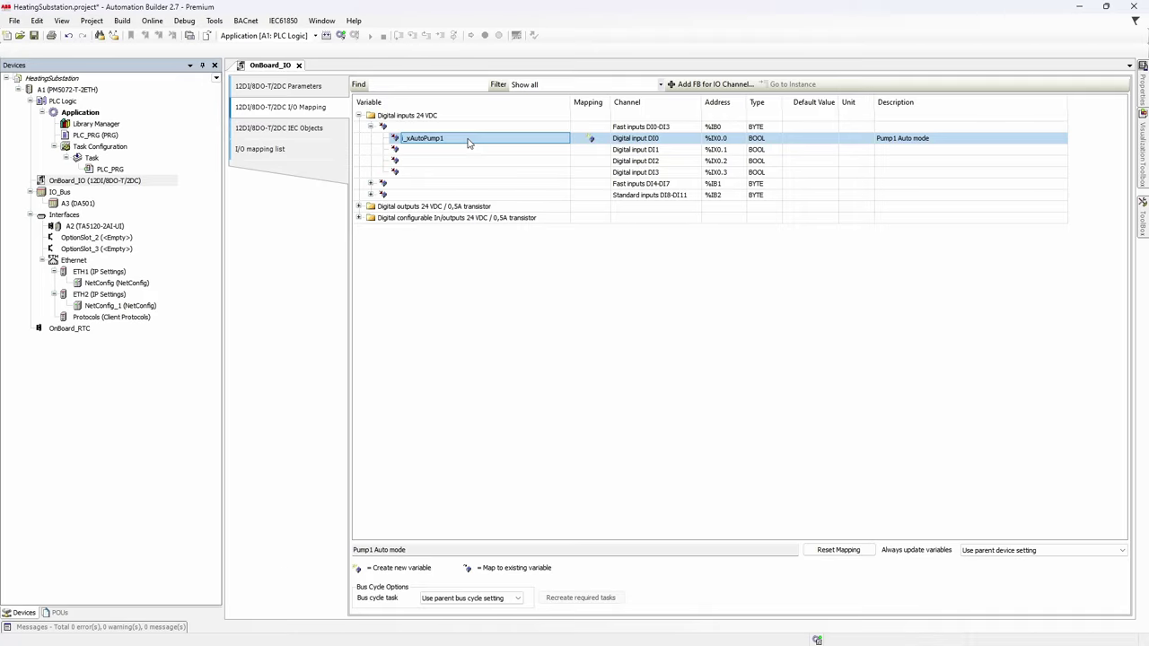
double_click(465, 150)
click(467, 150)
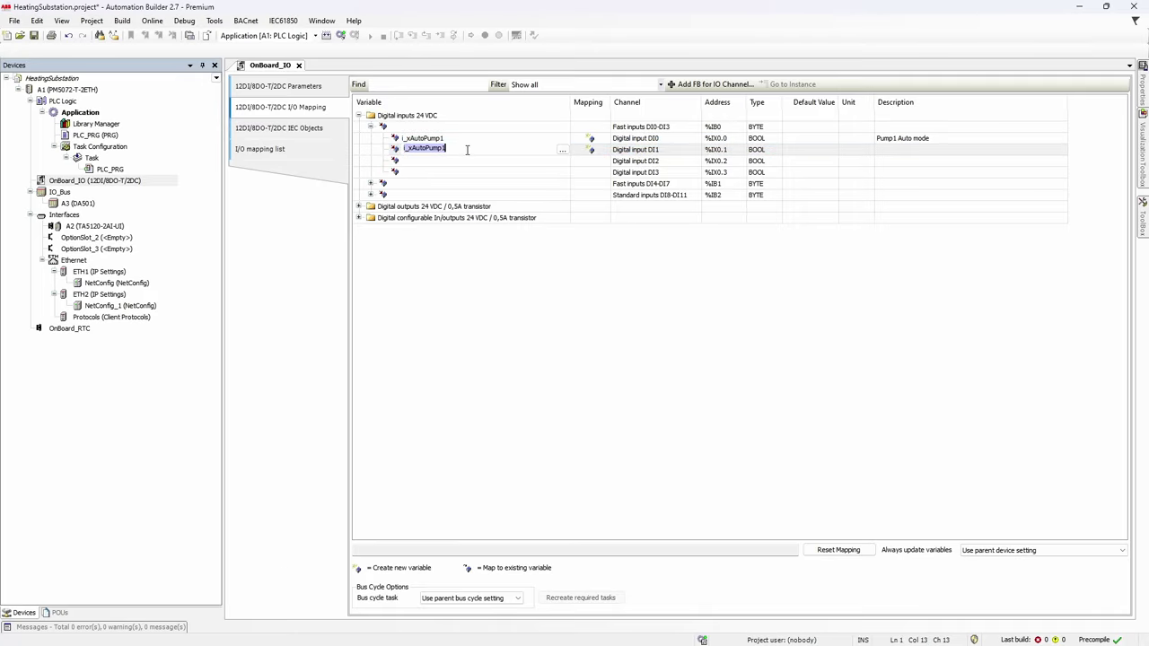
text(2)
key(Return)
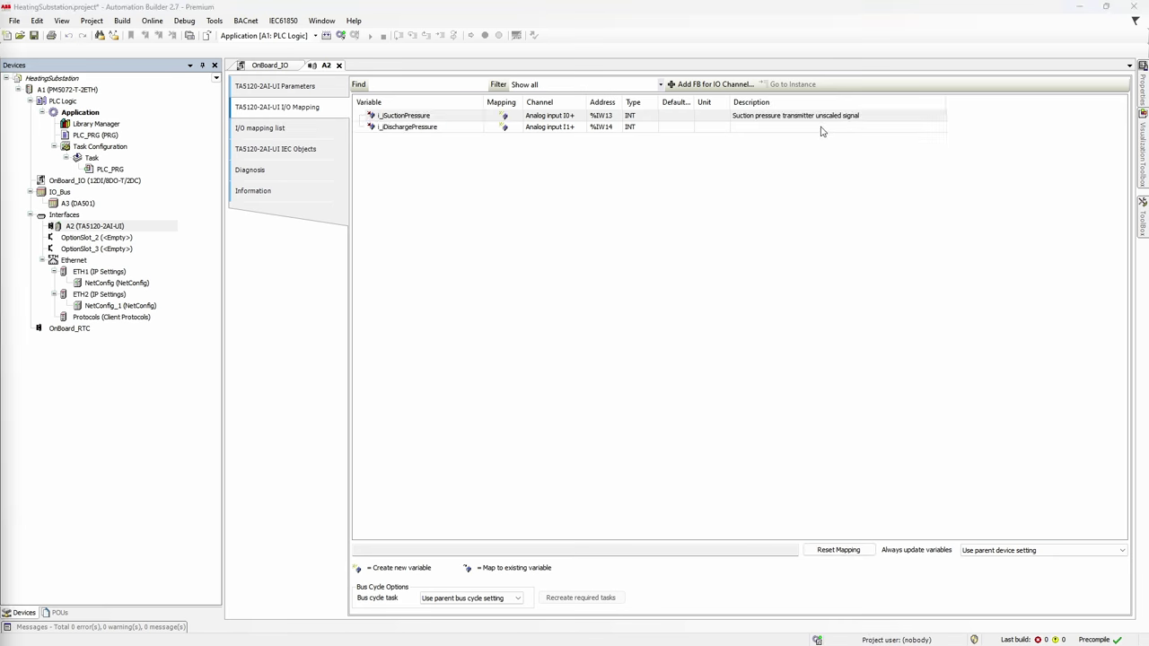
Paste the description into the second A2 analog channel row and deselect it.
click(812, 128)
text(Discharge pressure transmitter unscaled signal)
click(752, 258)
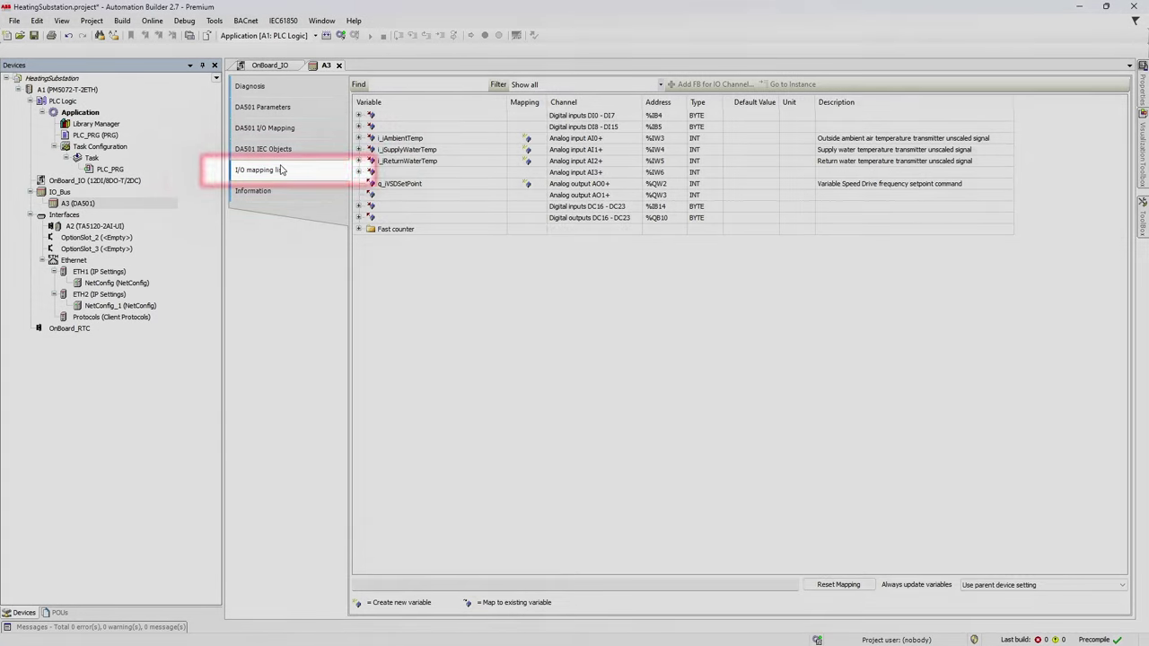
Copy all rows of A3's flat I/O mapping list, from i_AmbientTemp to q_iVSDSetPoint.
click(280, 170)
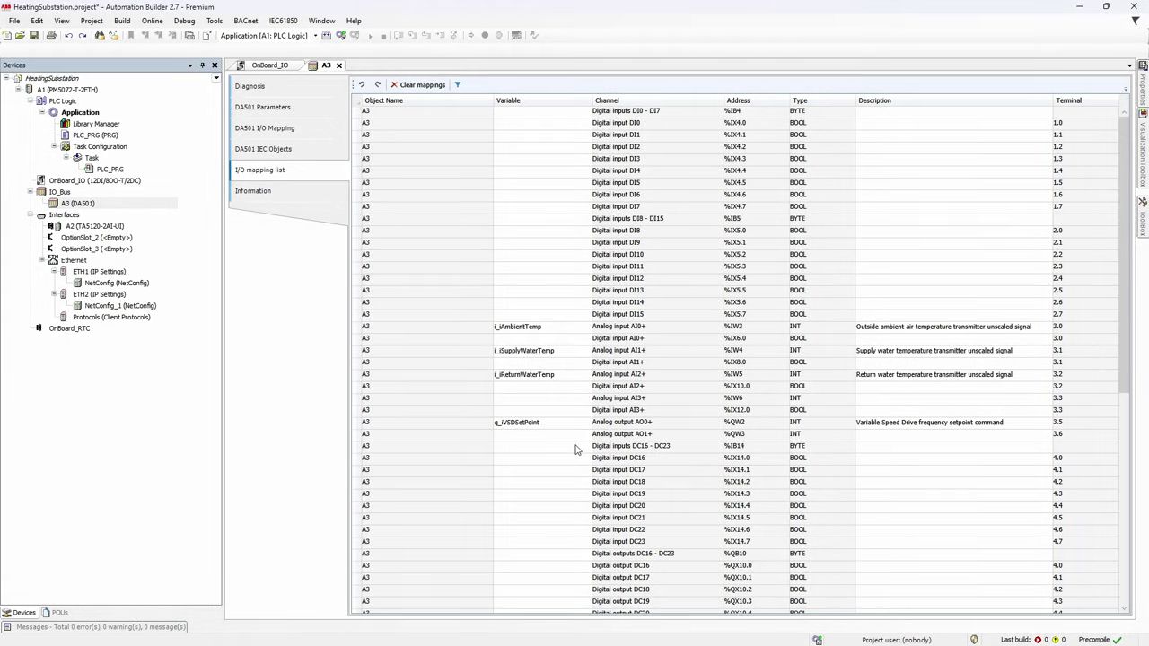
scroll(577, 449, down, 8)
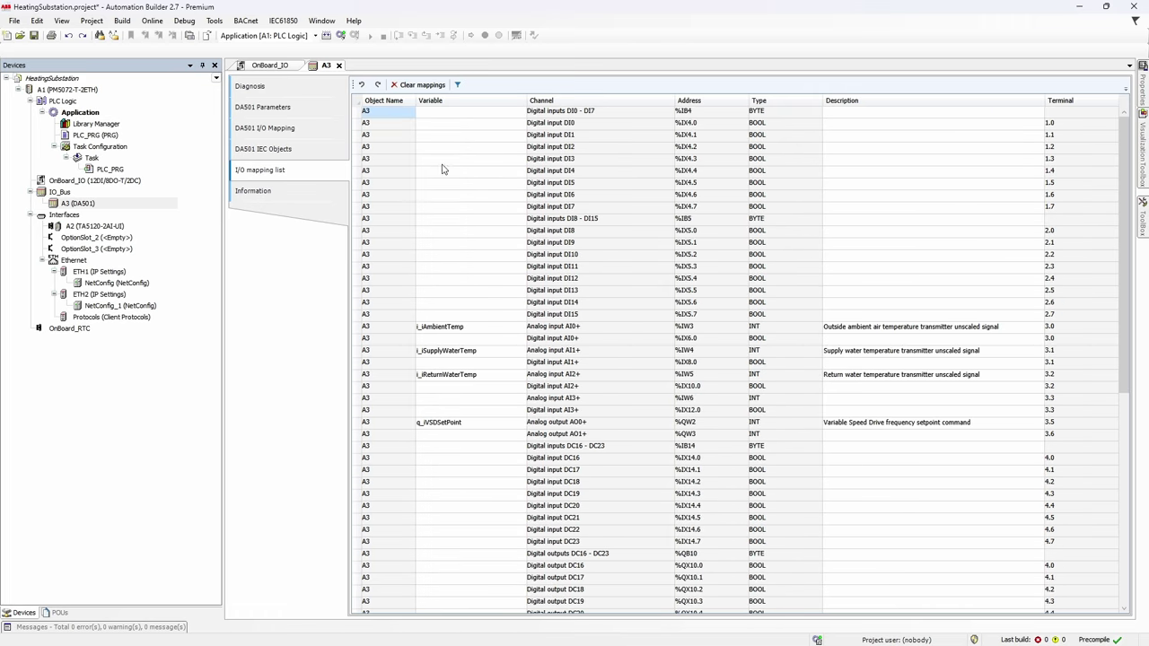
scroll(588, 311, down, 1)
scroll(588, 310, down, 10)
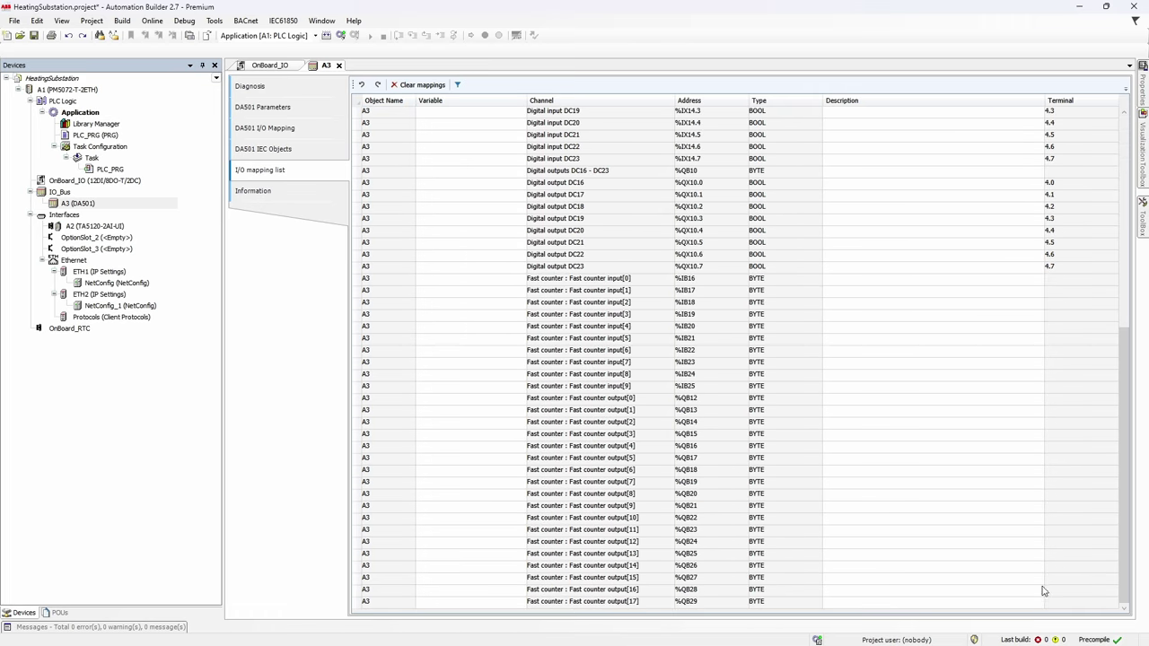
key(ctrl+a)
key(ctrl+c)
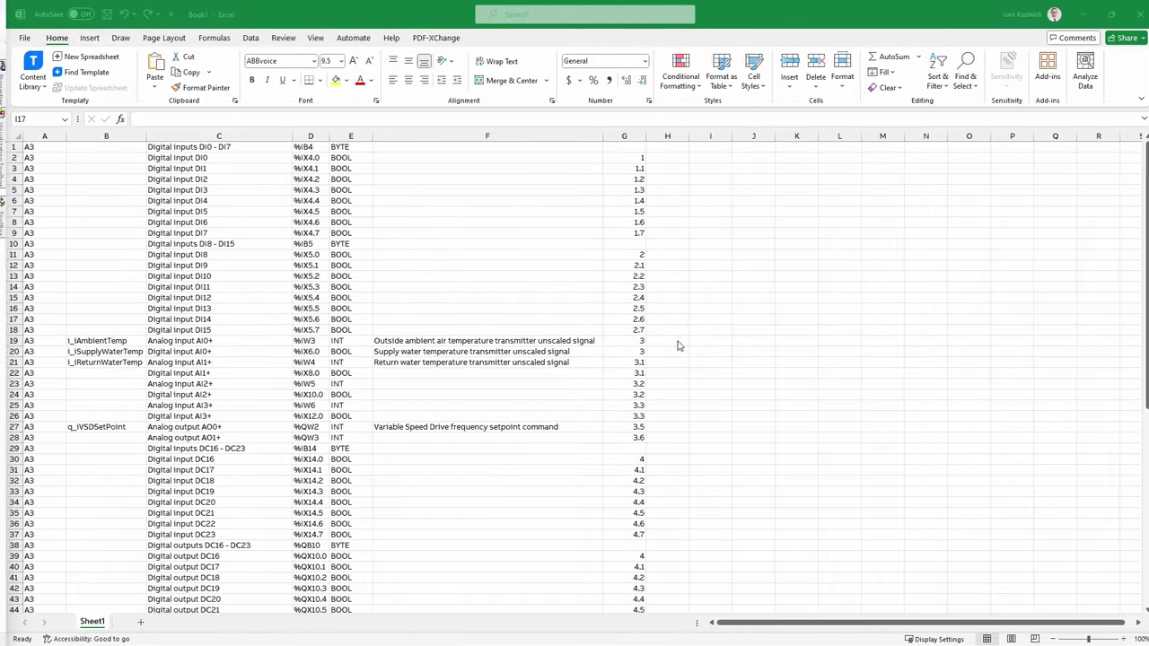
Paste A3's I/O list into Excel Sheet1 and copy the edited A1:G78 table.
key(ctrl+v)
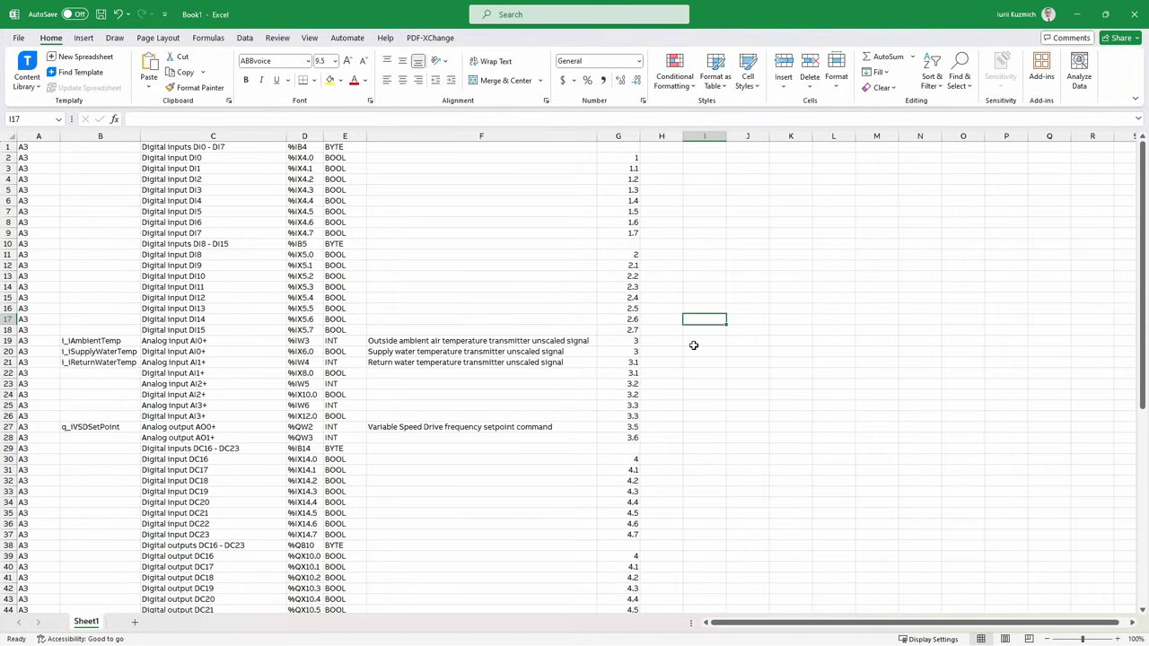
scroll(695, 338, down, 7)
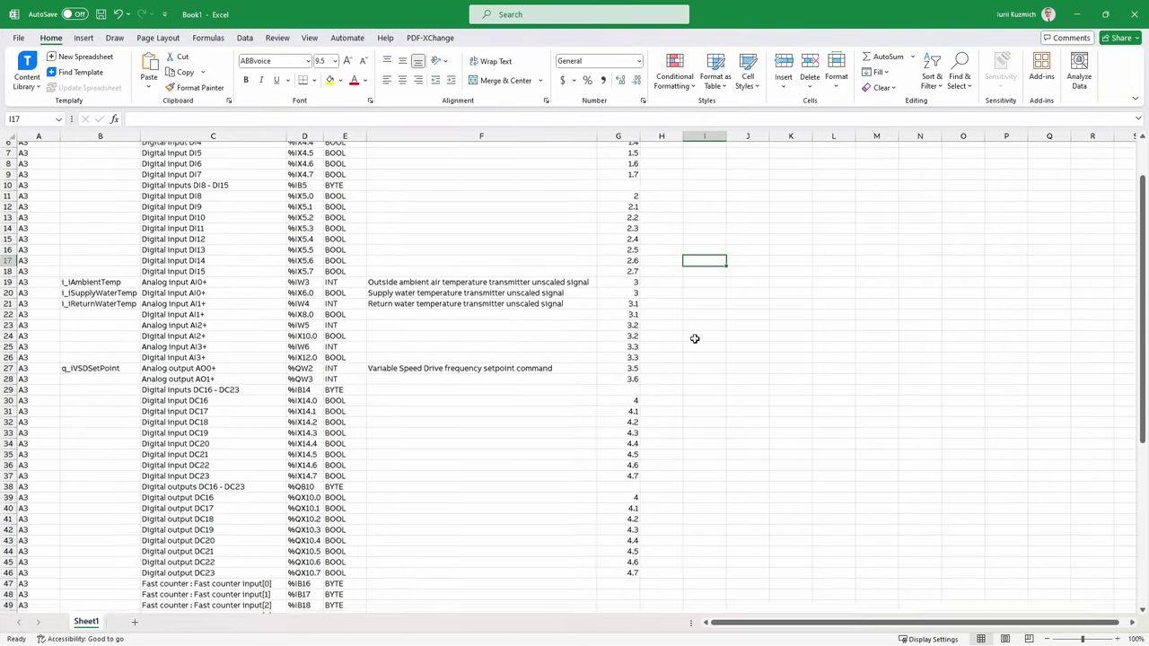
key(ctrl+c)
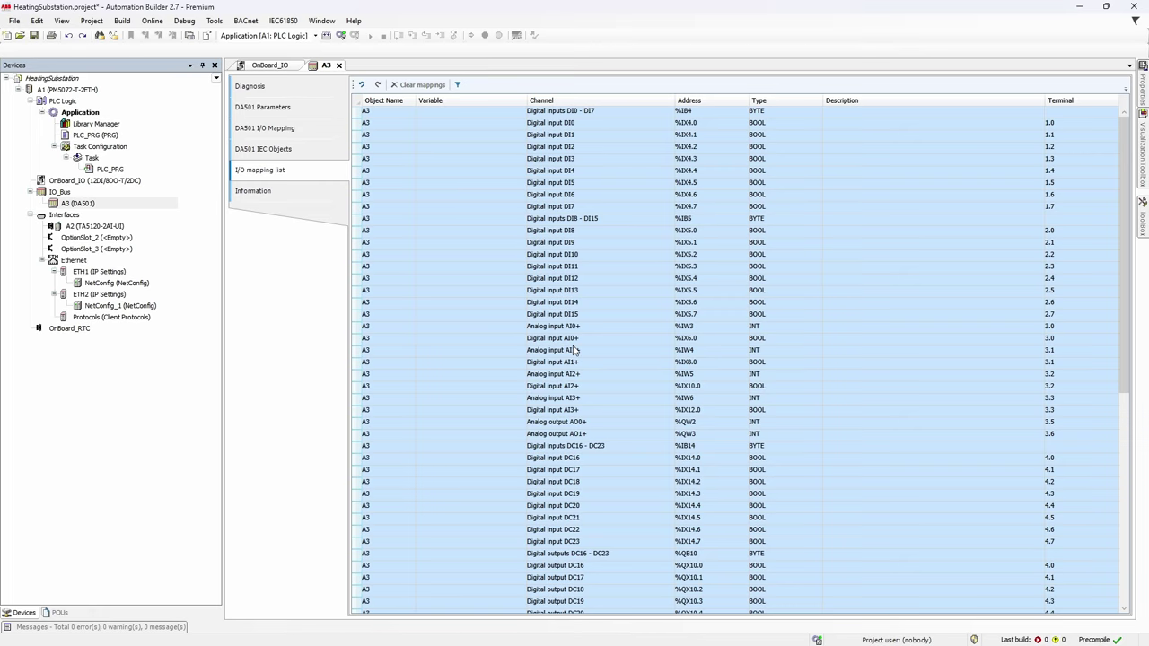
Paste the Excel names and descriptions into A3's mapping list, then close the A3 and OnBoard_IO editors.
key(ctrl+v)
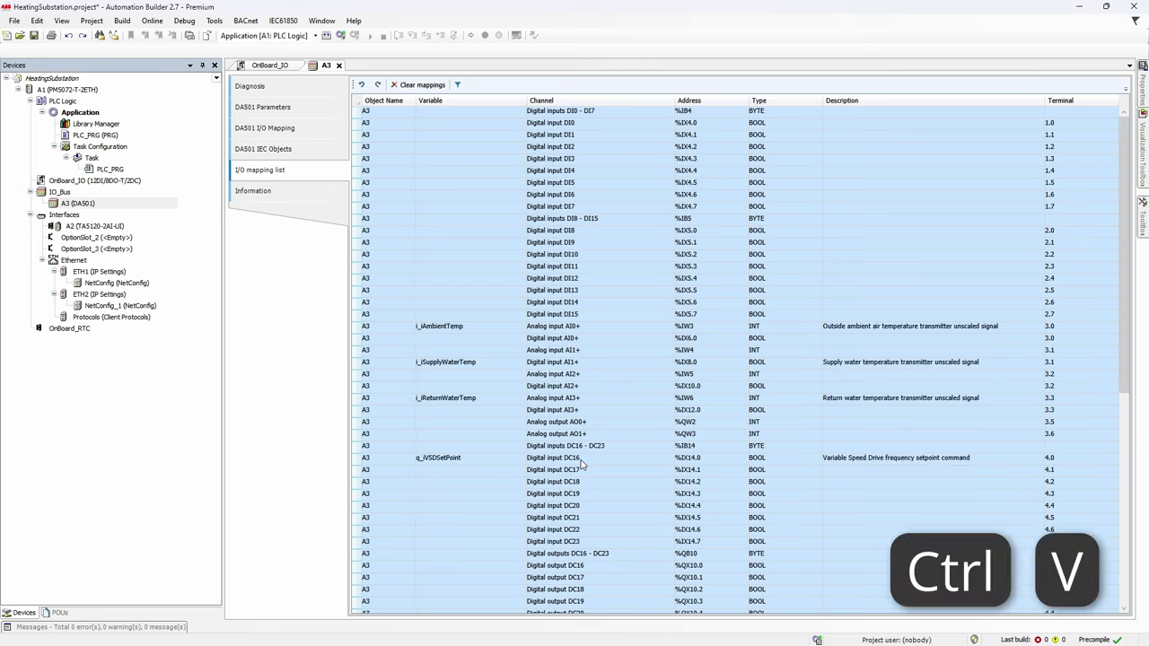
scroll(581, 462, down, 10)
scroll(580, 462, up, 10)
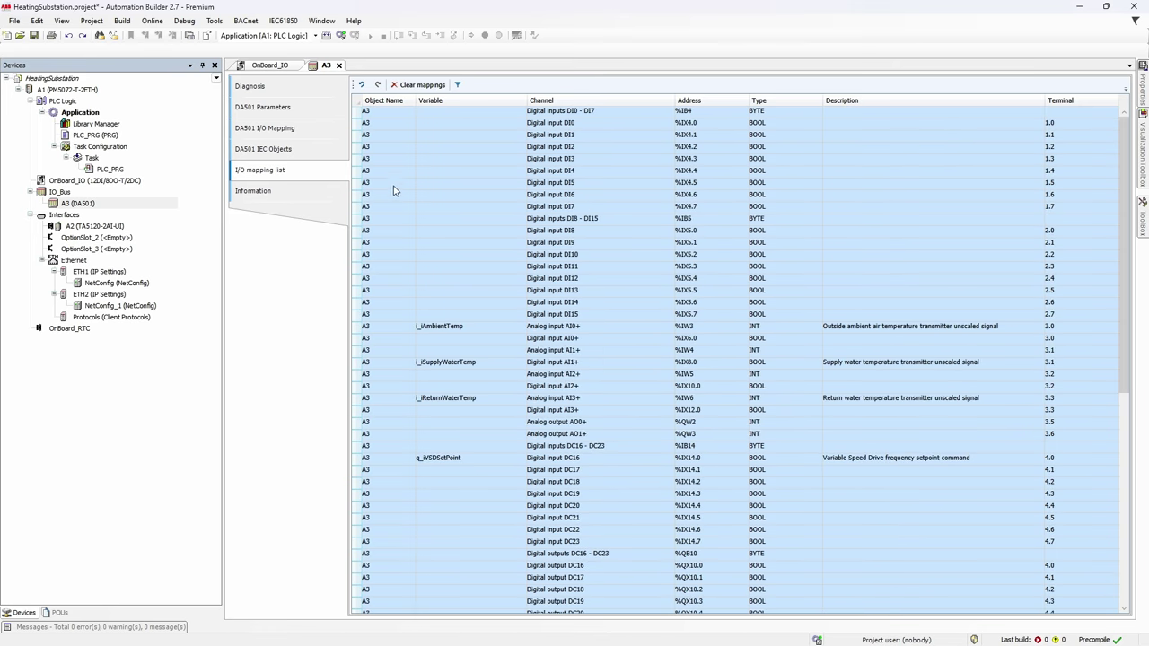
click(340, 70)
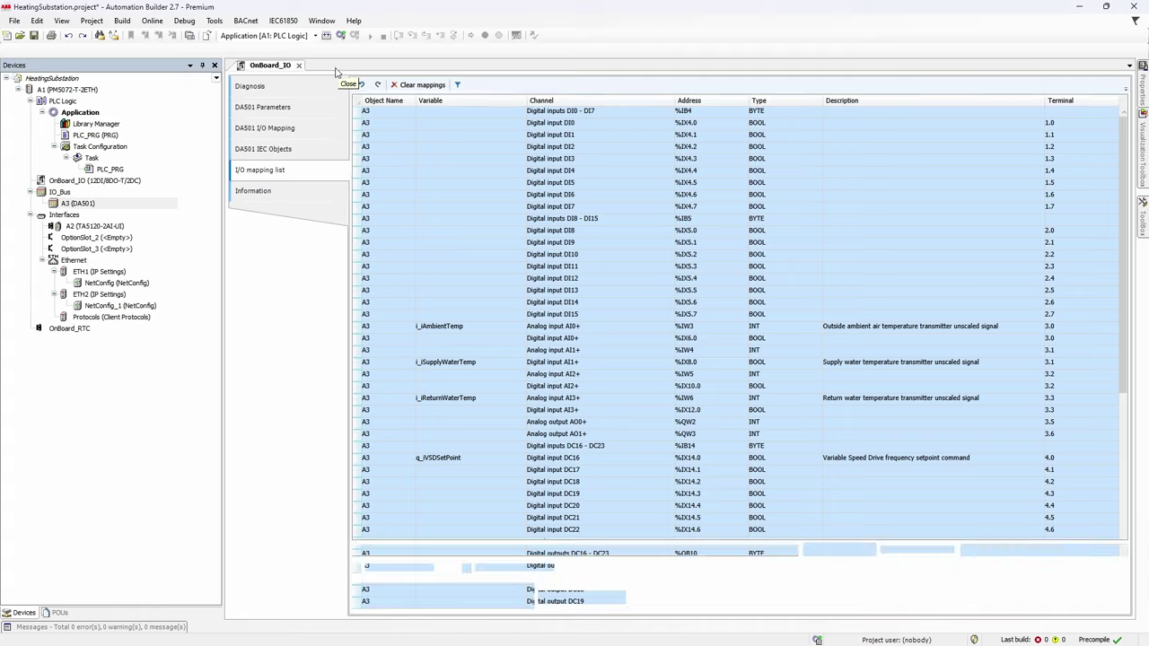
click(300, 70)
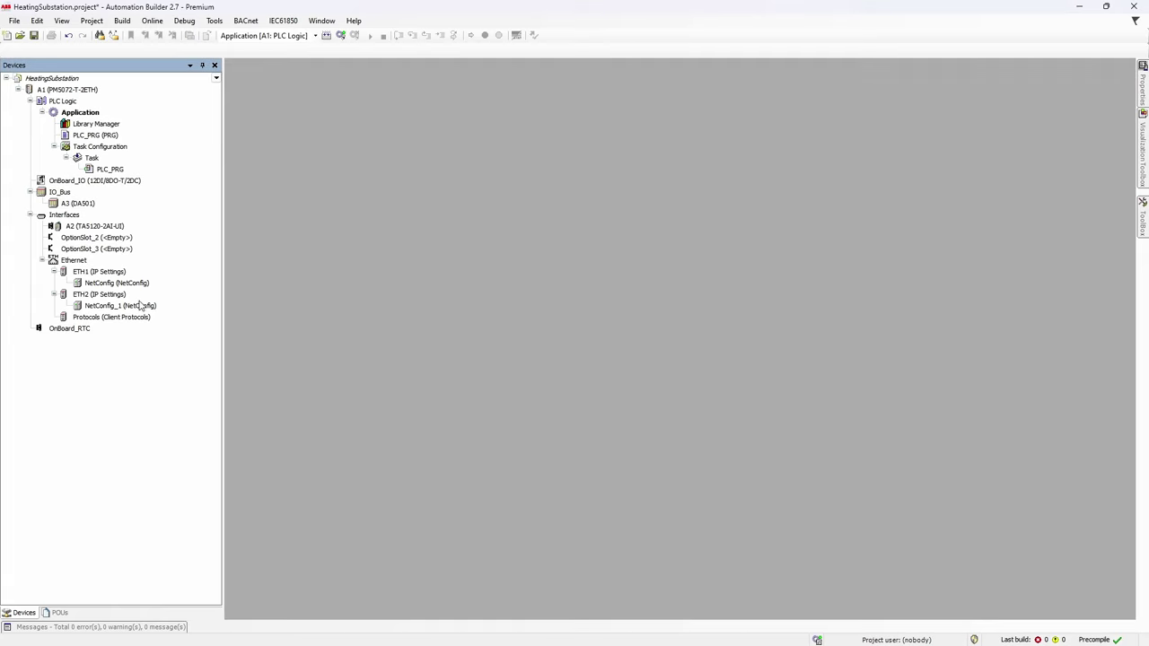
Open A1 (PM5072-T-2ETH) and review its I/O mapping list of OnBoard_IO, A3 and A2 variables.
double_click(68, 90)
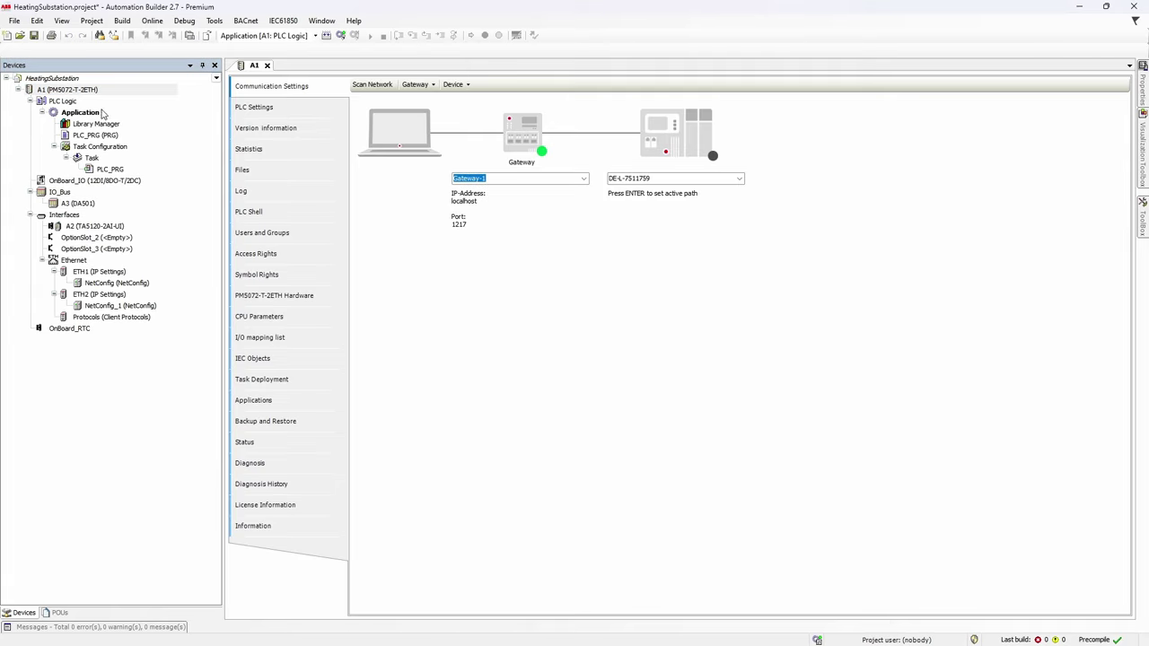
click(261, 344)
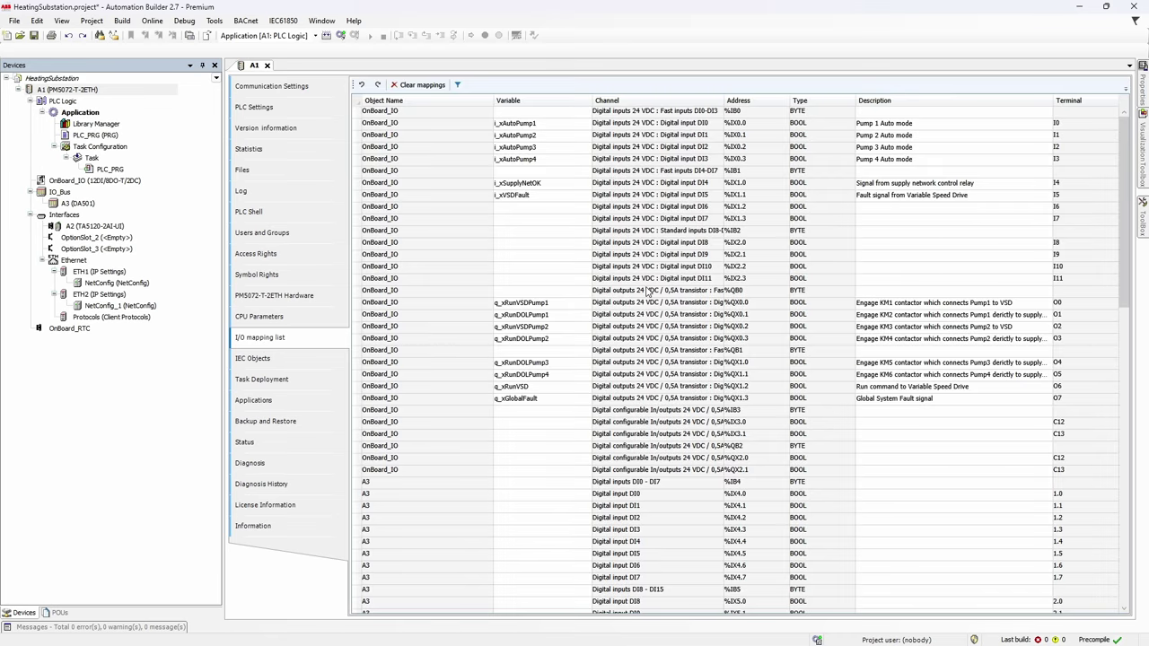
scroll(646, 292, down, 9)
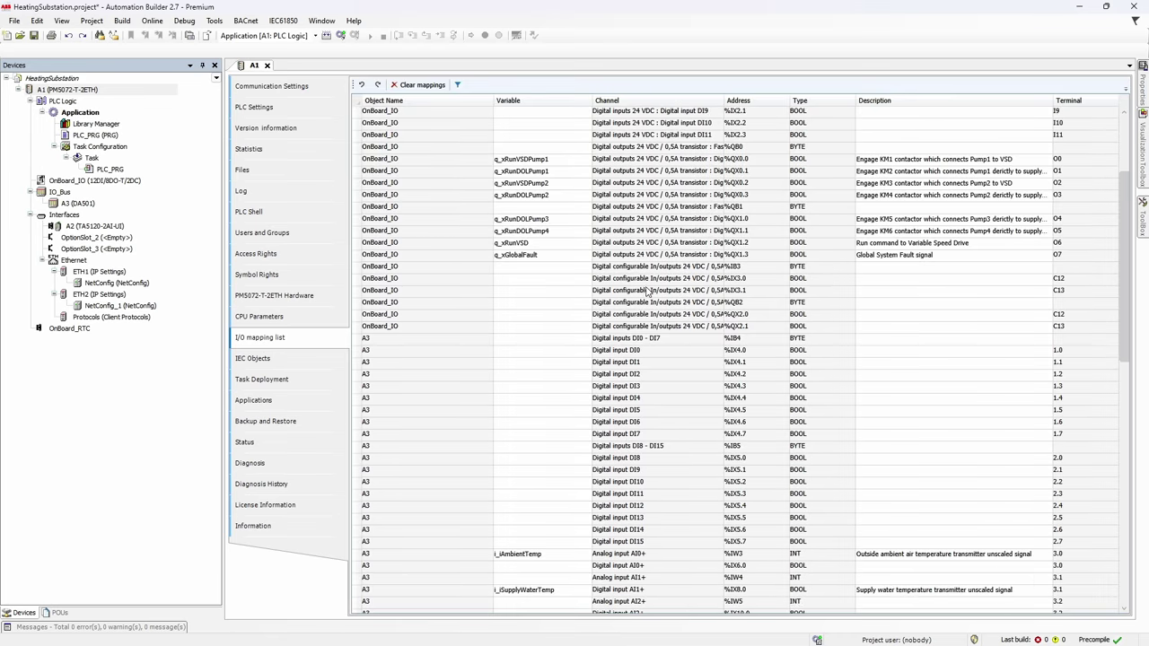
scroll(646, 292, down, 12)
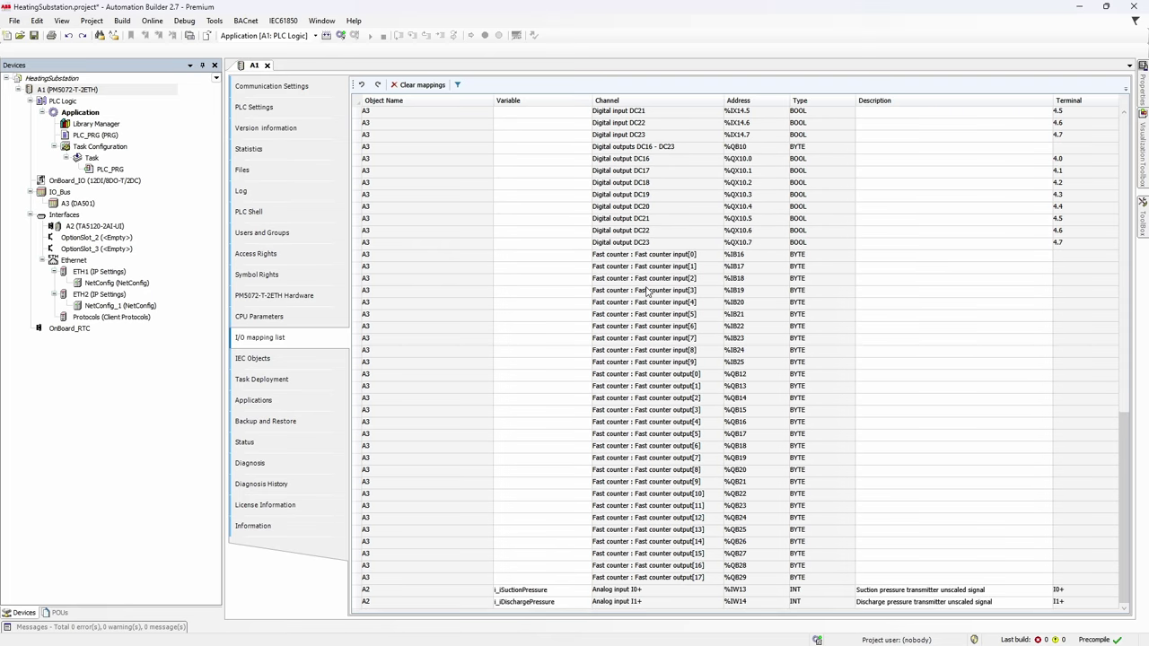
scroll(646, 292, up, 6)
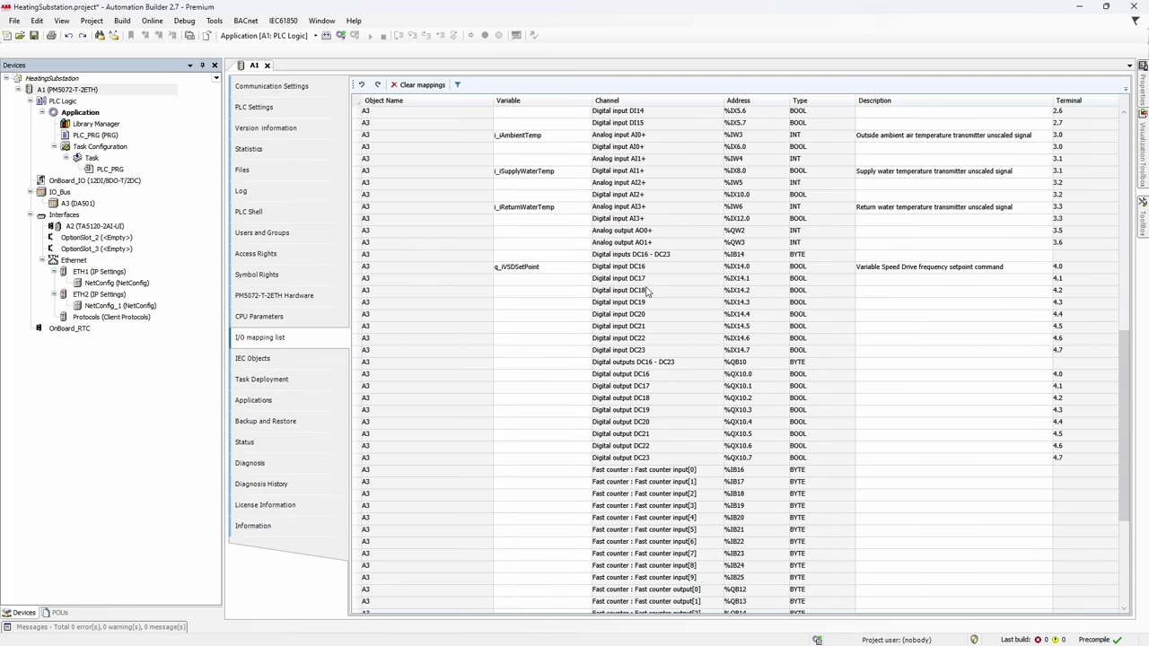
scroll(410, 162, up, 14)
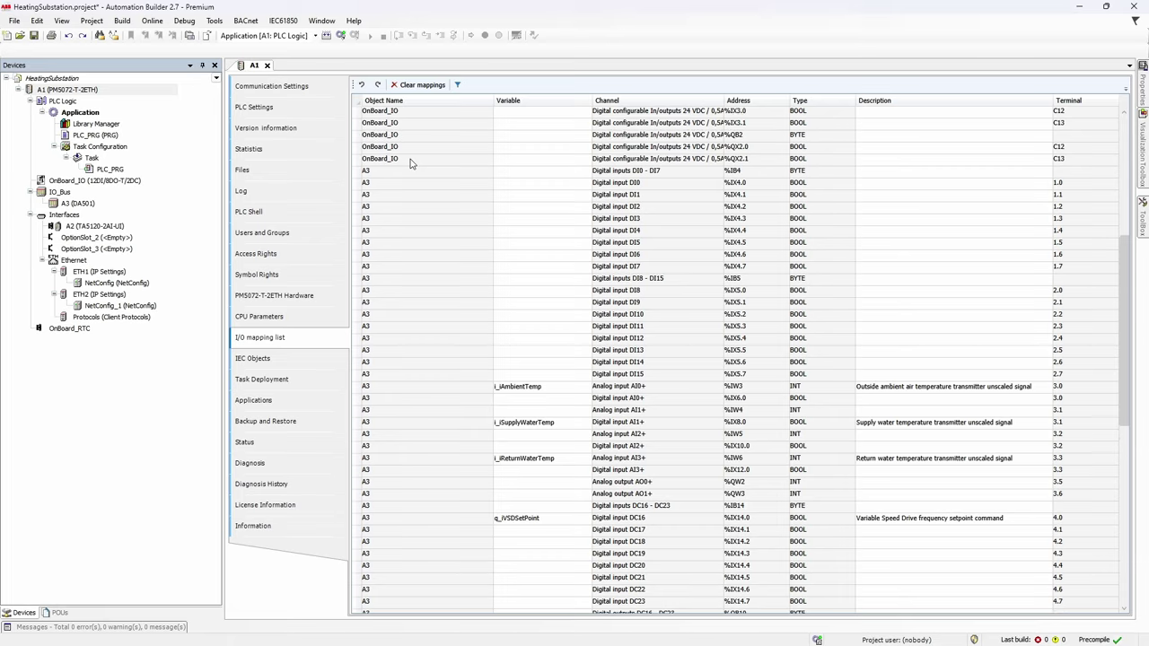
scroll(410, 163, up, 2)
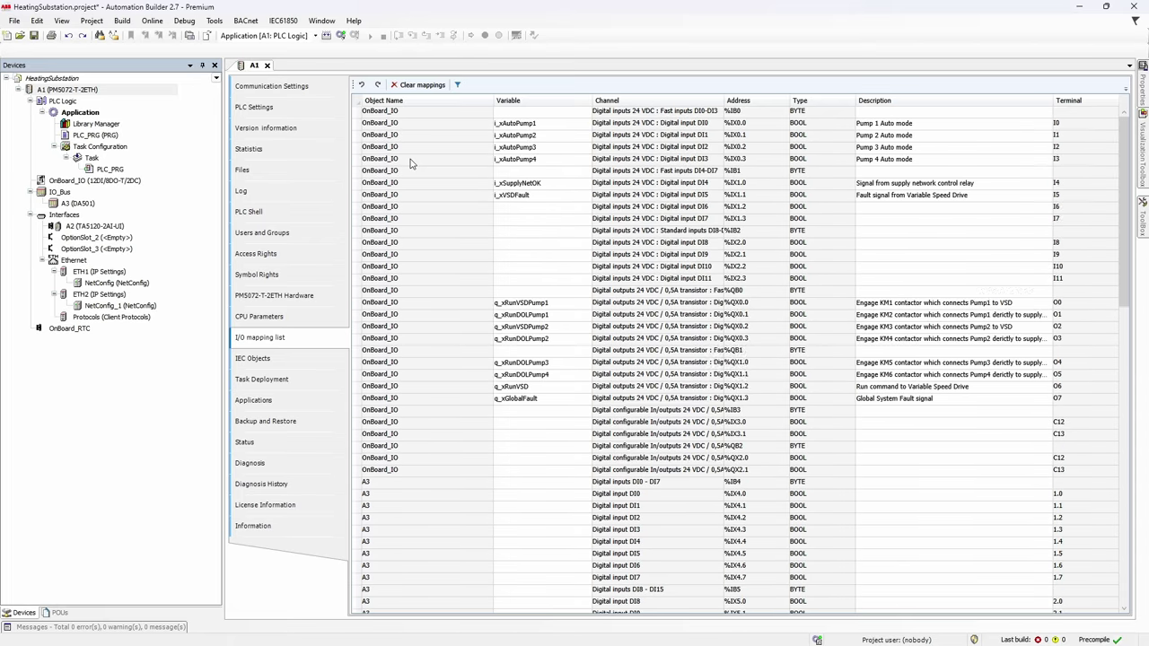
scroll(410, 162, down, 19)
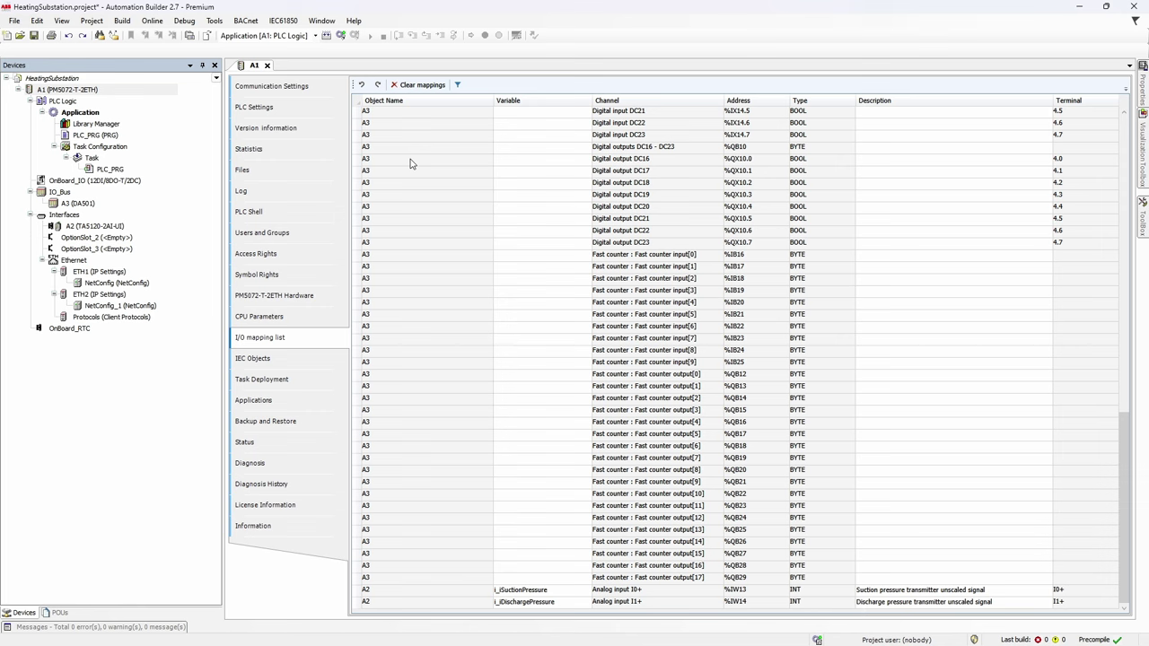
scroll(410, 162, up, 18)
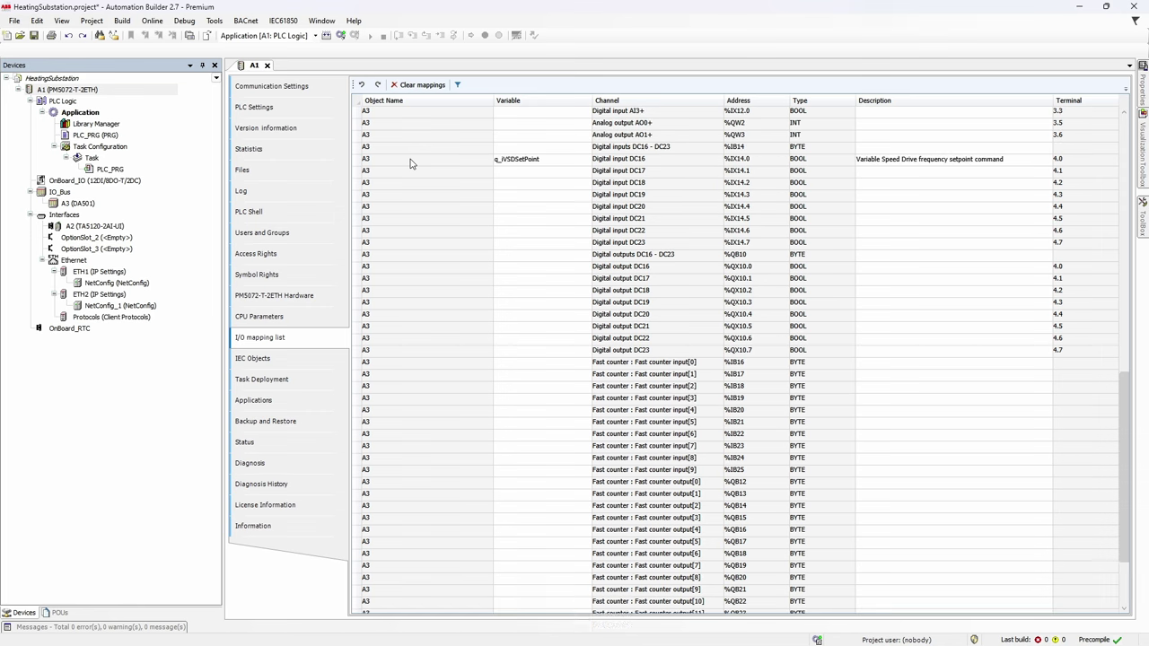